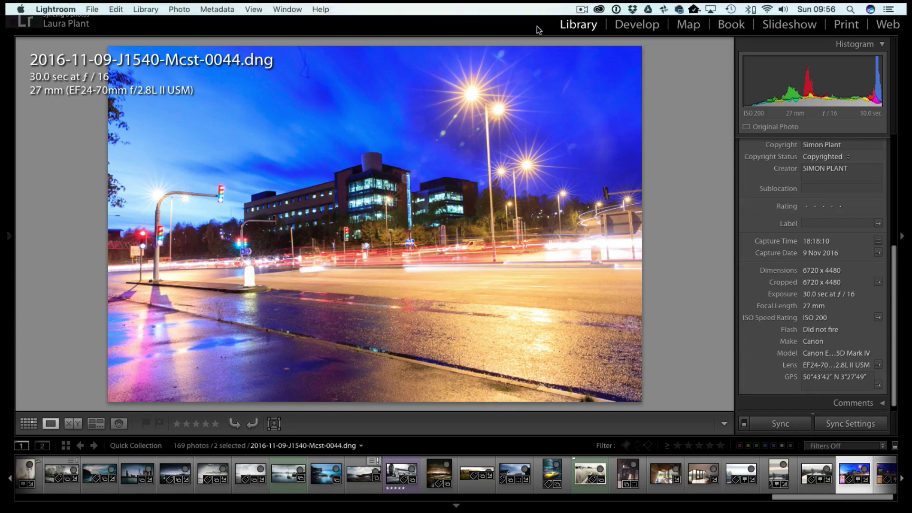
# Auto-tone the night street photo in the Develop module and adjust Blacks to -37 and Shadows to +40
pyautogui.click(642, 27)
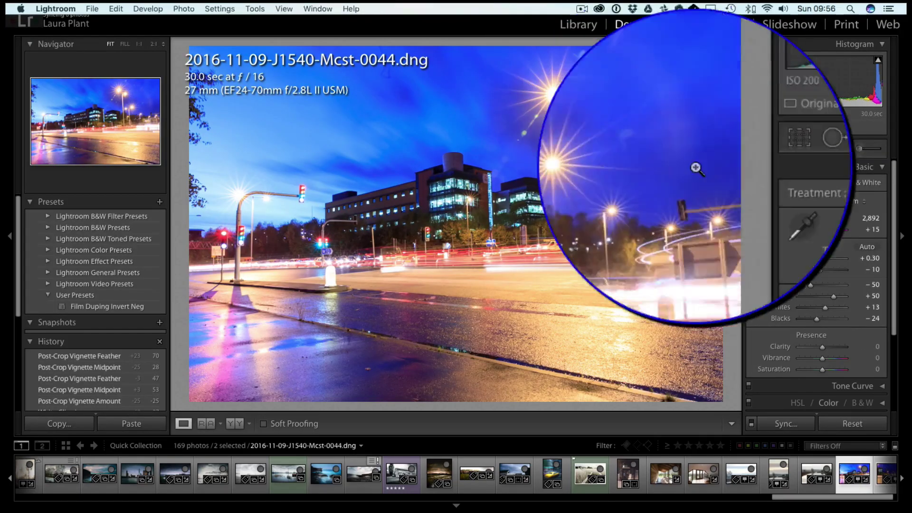
pyautogui.click(837, 247)
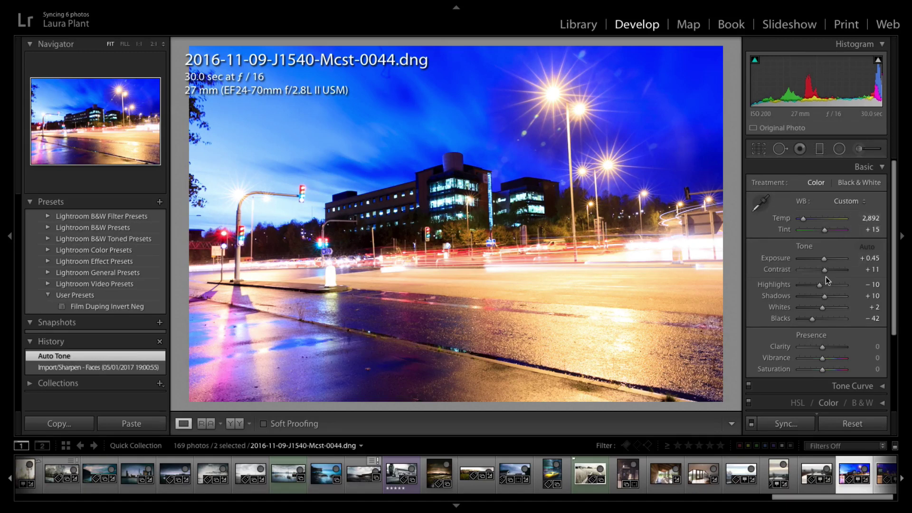
pyautogui.press('alt')
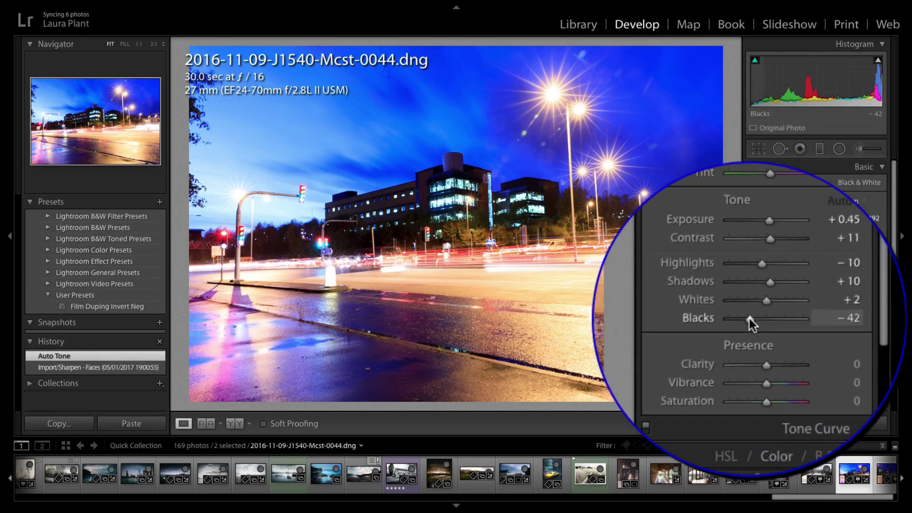
pyautogui.moveTo(750, 318); pyautogui.dragTo(783, 295)
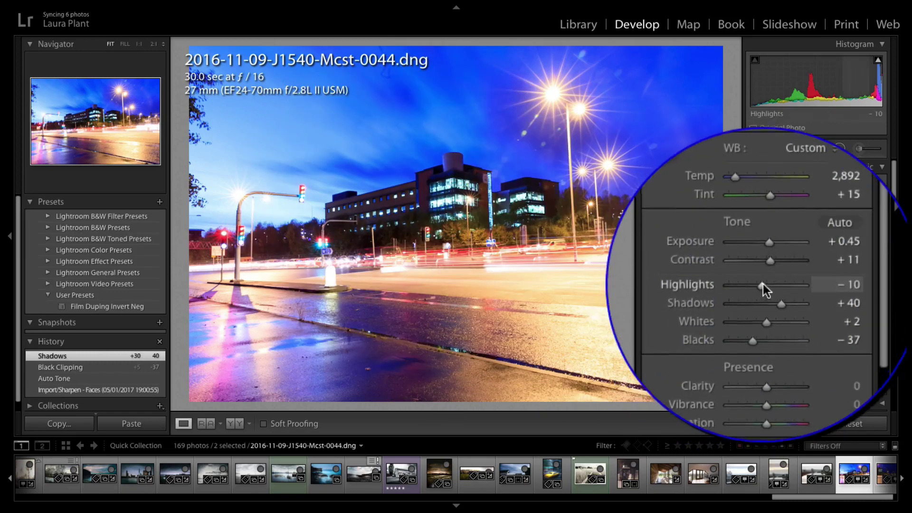
# Lower Highlights to -63 and Whites to -39, using the clipping preview to judge the bright areas
pyautogui.keyDown('alt'); pyautogui.click(763, 284); pyautogui.keyUp('alt')
pyautogui.moveTo(763, 284); pyautogui.dragTo(750, 284)
pyautogui.keyDown('alt'); pyautogui.click(751, 284); pyautogui.keyUp('alt')
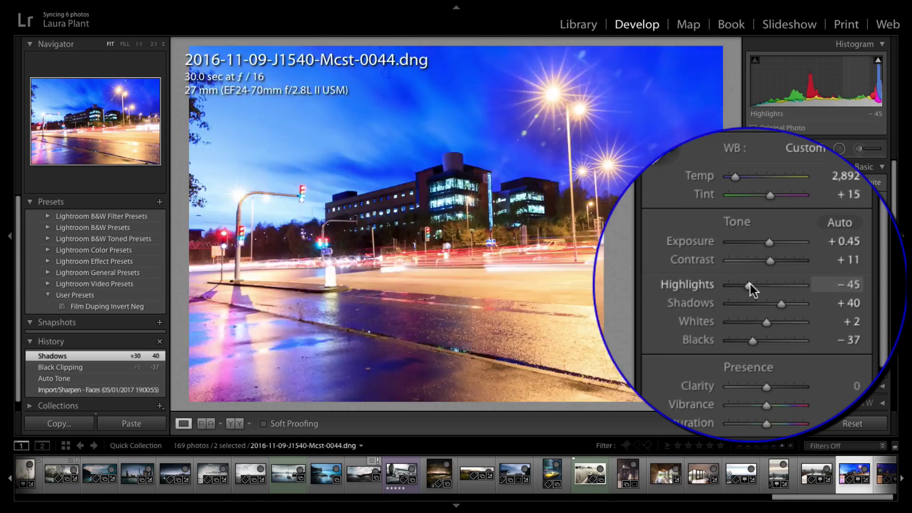
pyautogui.keyDown('alt'); pyautogui.click(751, 284); pyautogui.keyUp('alt')
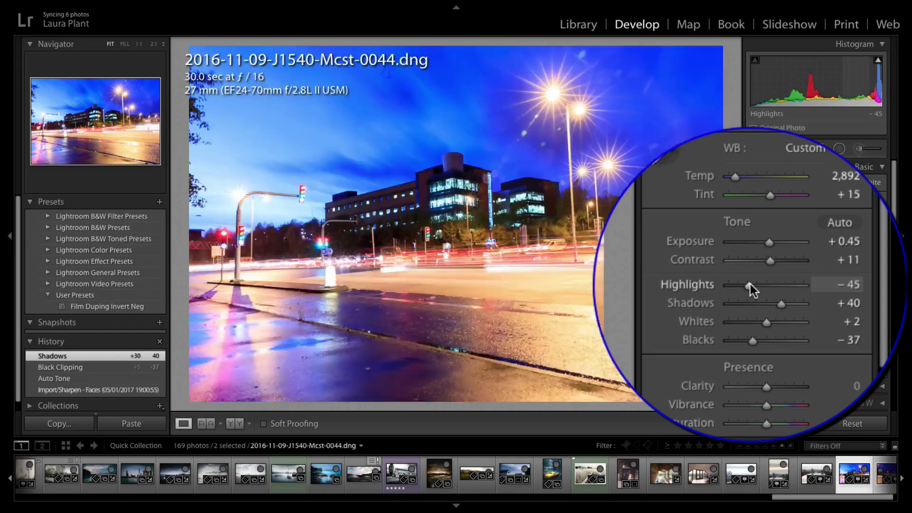
pyautogui.moveTo(751, 284); pyautogui.dragTo(747, 285)
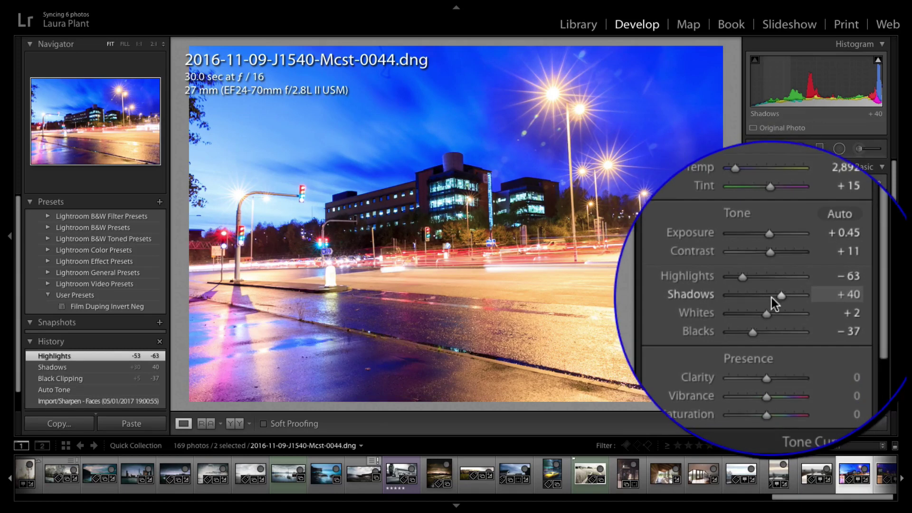
pyautogui.moveTo(765, 307); pyautogui.dragTo(749, 307)
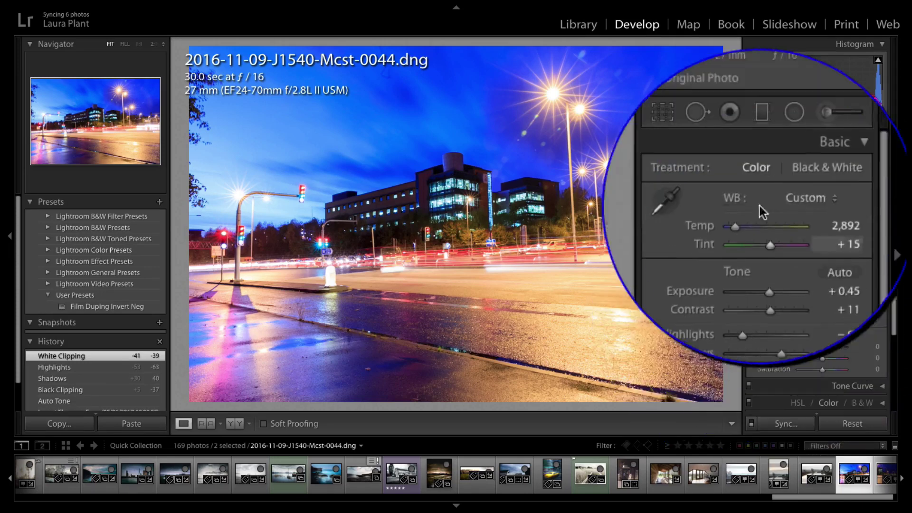
# Set the white balance to Temp 3,100 and Tint +25, and raise Clarity to +11
pyautogui.moveTo(748, 220); pyautogui.dragTo(748, 220)
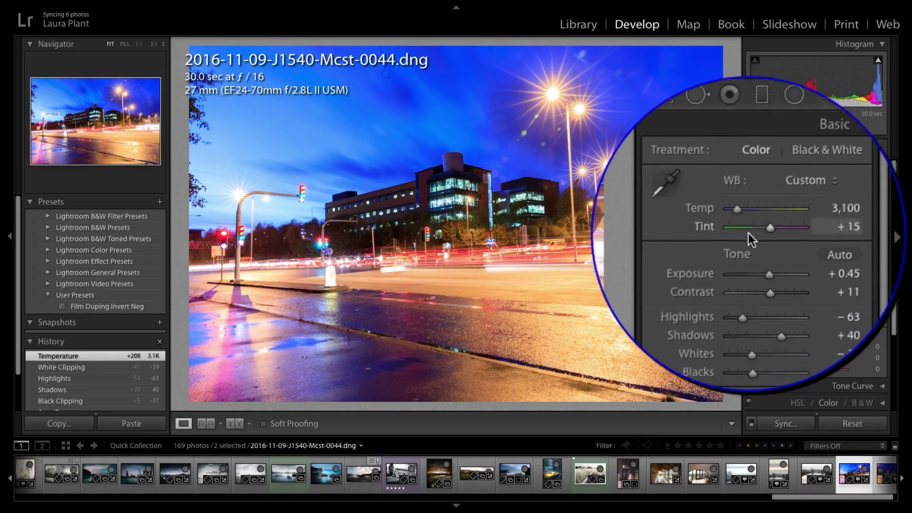
pyautogui.moveTo(770, 230); pyautogui.dragTo(773, 230)
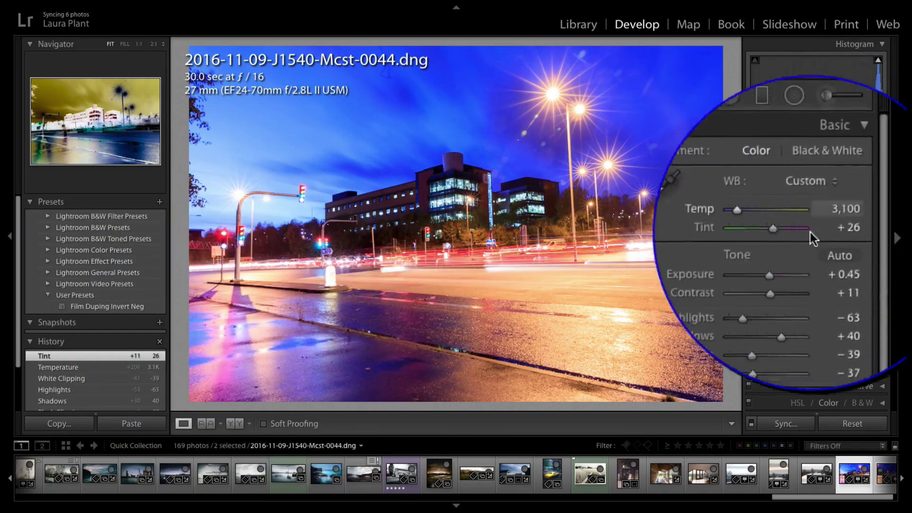
pyautogui.moveTo(827, 230); pyautogui.dragTo(770, 231)
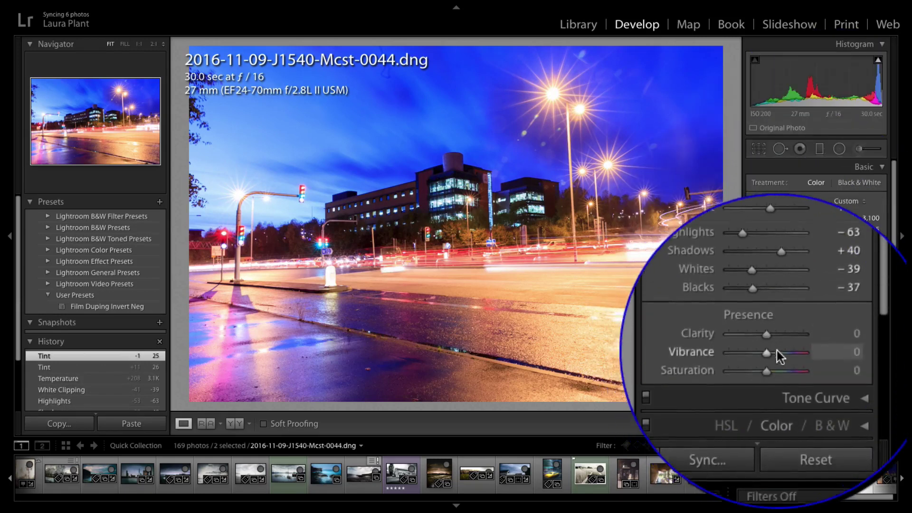
pyautogui.moveTo(823, 346); pyautogui.dragTo(772, 348)
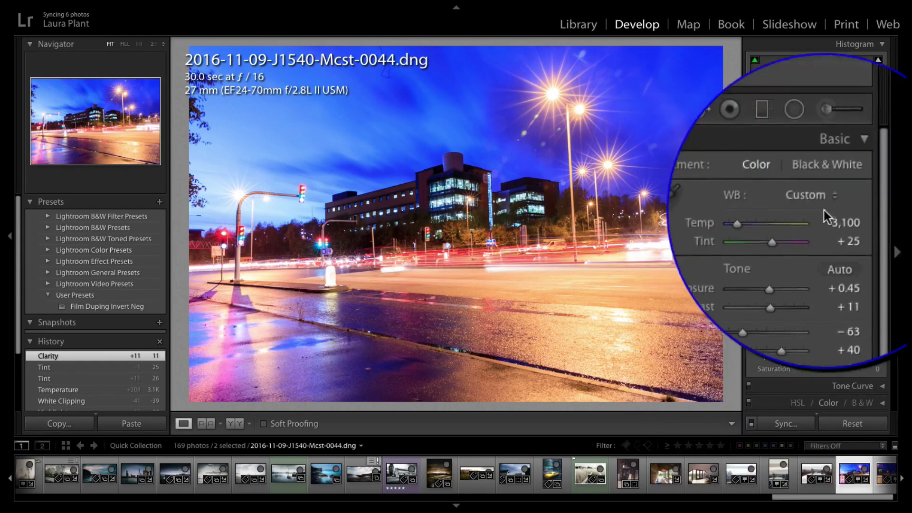
# Review the camera profile options in Camera Calibration and keep Camera Landscape
pyautogui.click(830, 169)
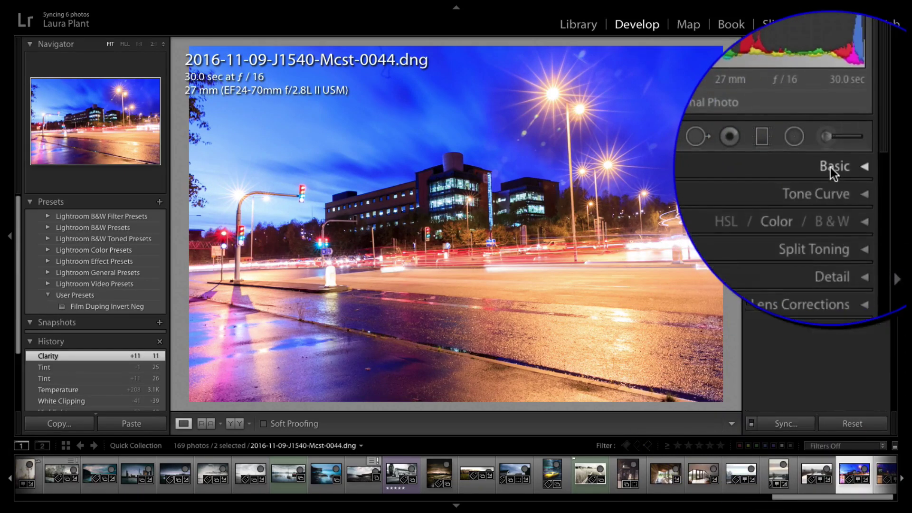
pyautogui.click(810, 290)
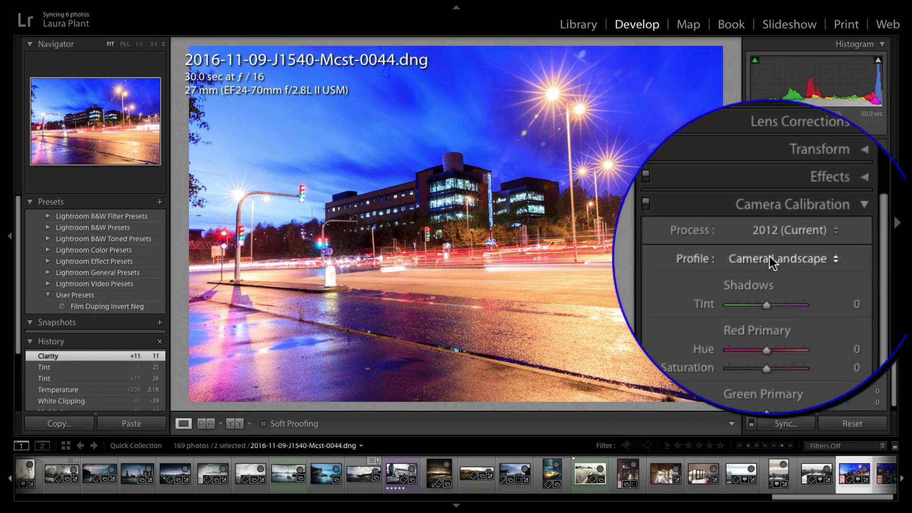
pyautogui.click(770, 257)
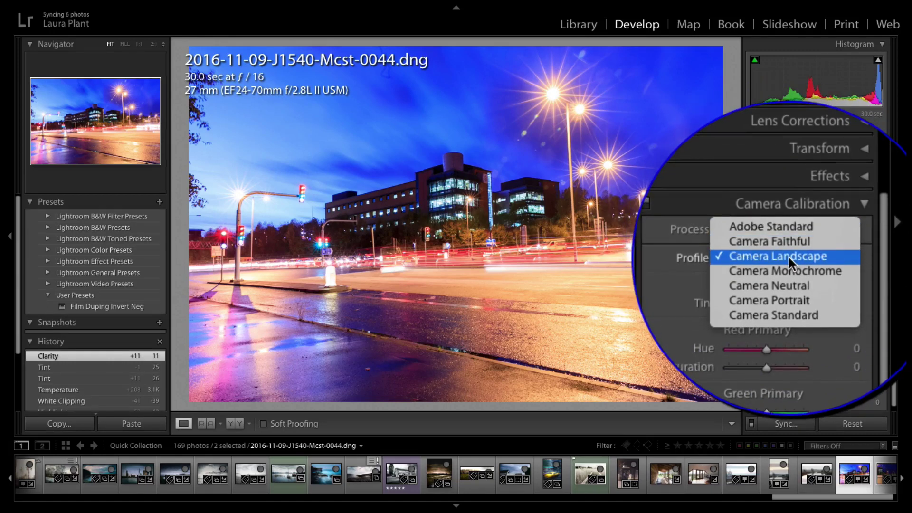
pyautogui.click(837, 257)
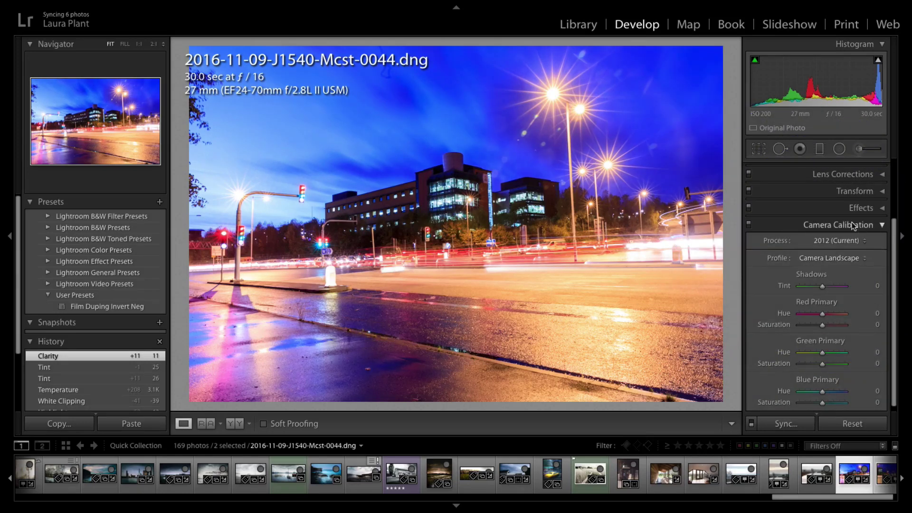
pyautogui.click(854, 225)
pyautogui.click(866, 284)
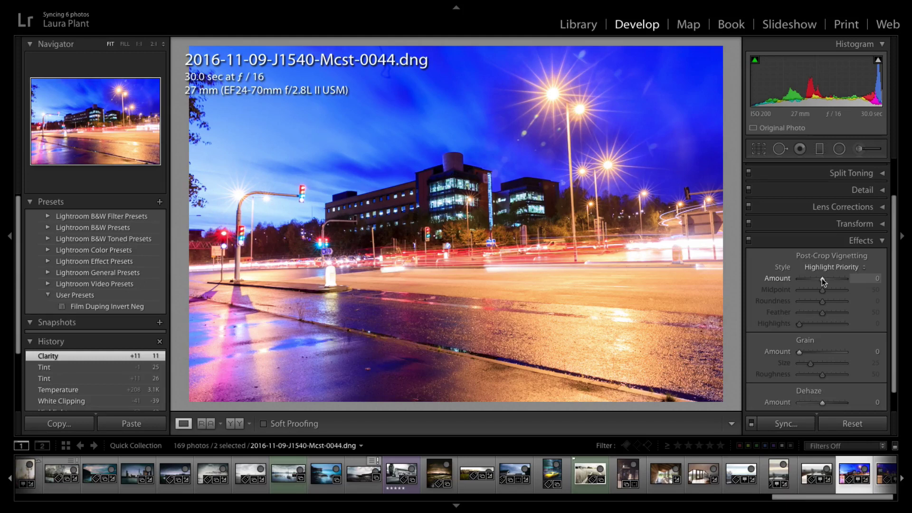
pyautogui.click(860, 241)
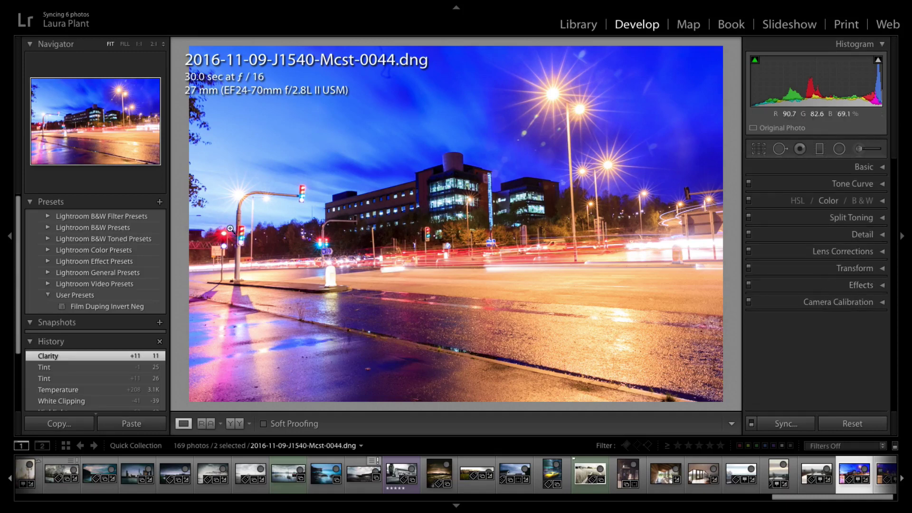
pyautogui.click(861, 286)
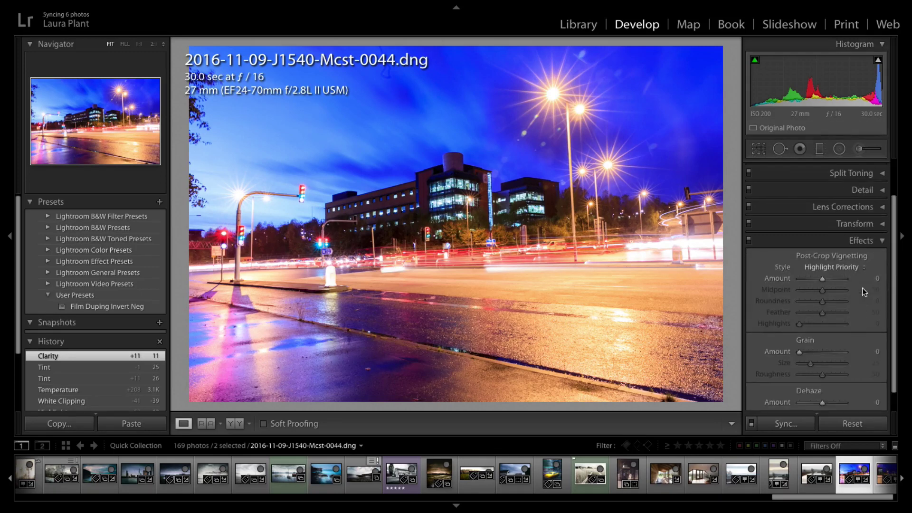
pyautogui.click(862, 239)
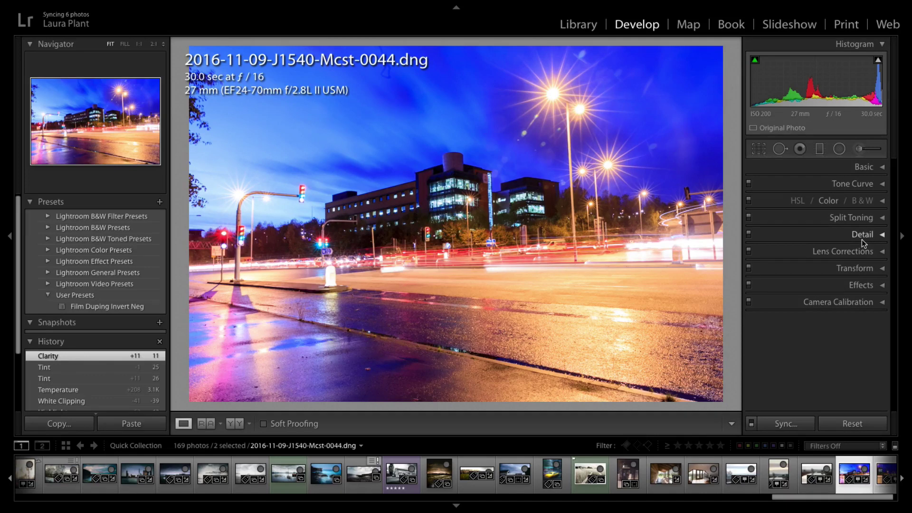
# Try the Vertical and Level Upright corrections on the photo, comparing each with Off
pyautogui.click(852, 269)
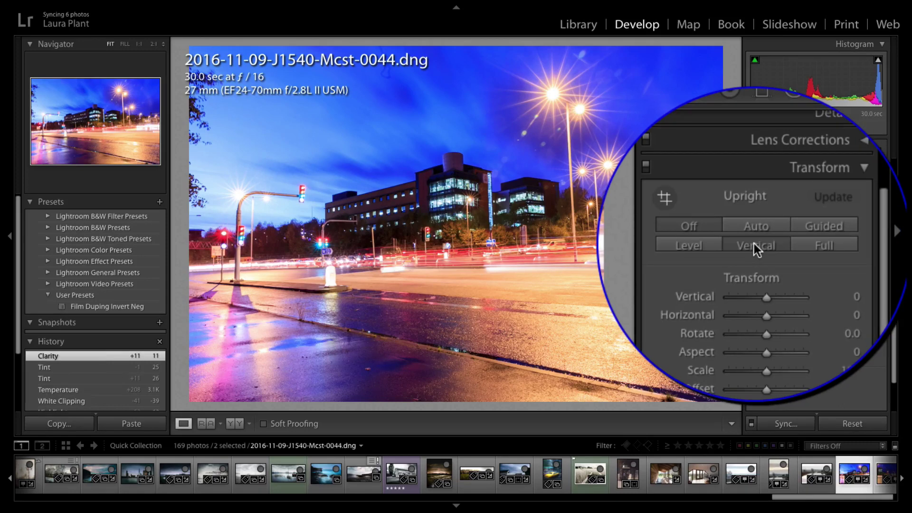
pyautogui.click(754, 243)
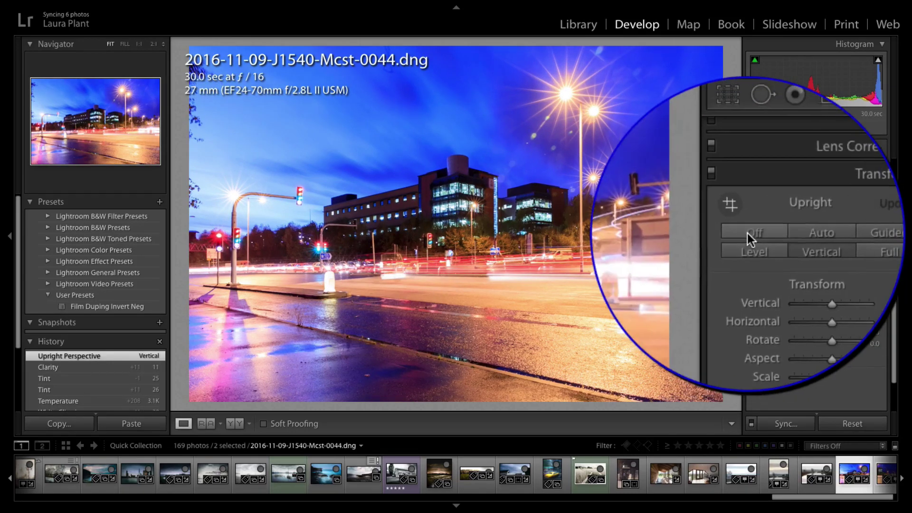
pyautogui.click(748, 233)
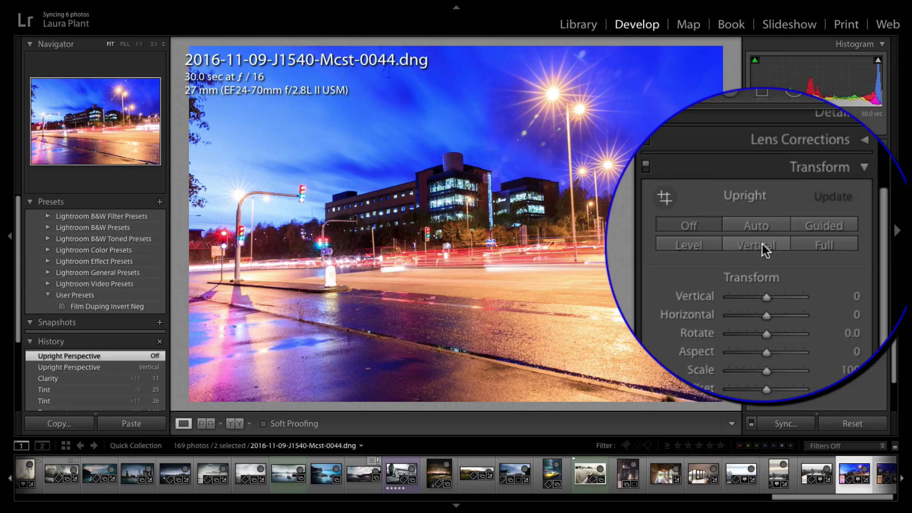
pyautogui.click(762, 243)
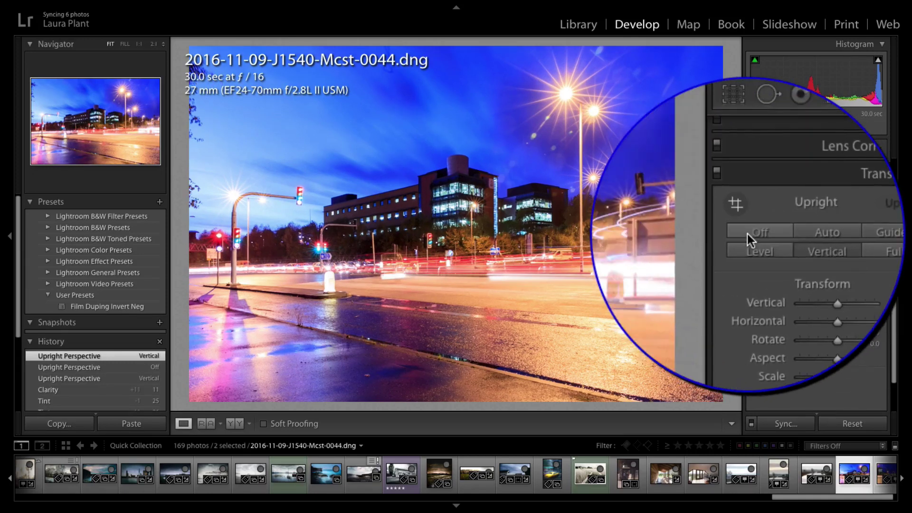
pyautogui.click(747, 234)
pyautogui.click(748, 244)
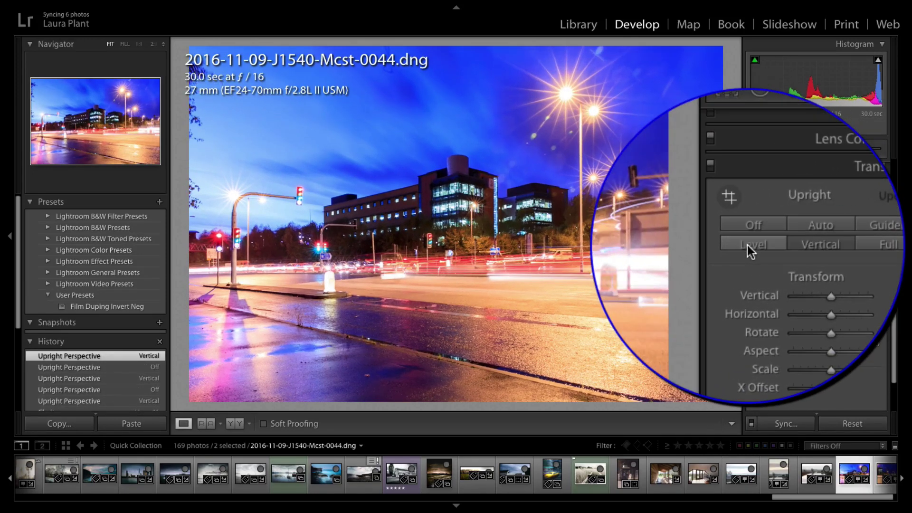
pyautogui.click(748, 245)
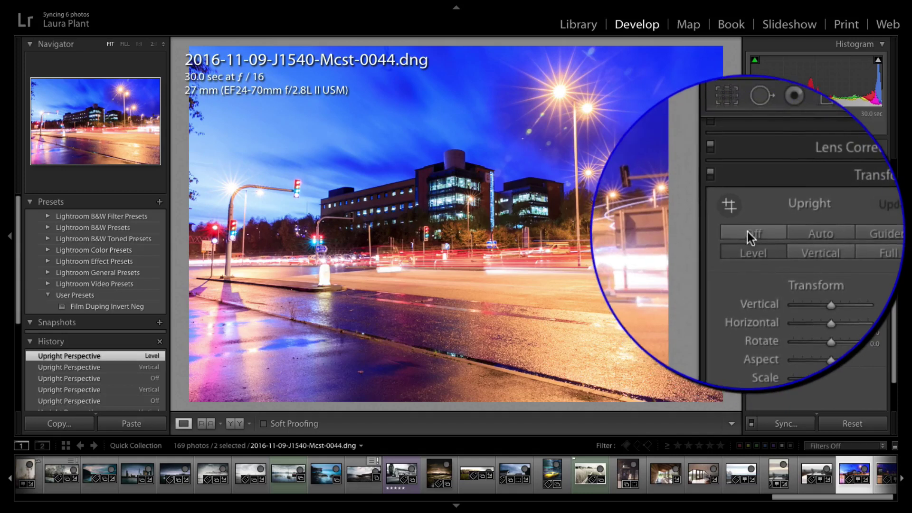
pyautogui.click(747, 232)
pyautogui.click(747, 246)
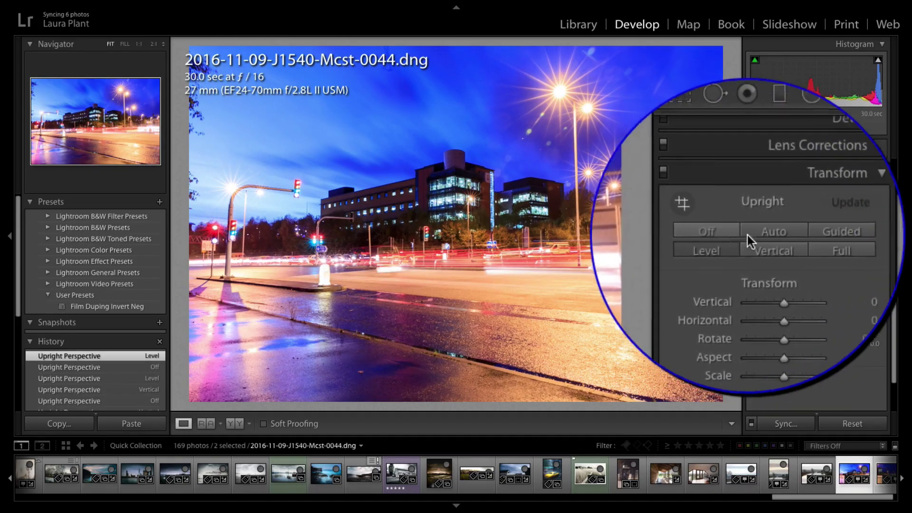
# Apply the Auto Upright perspective correction after comparing it with Off
pyautogui.click(759, 233)
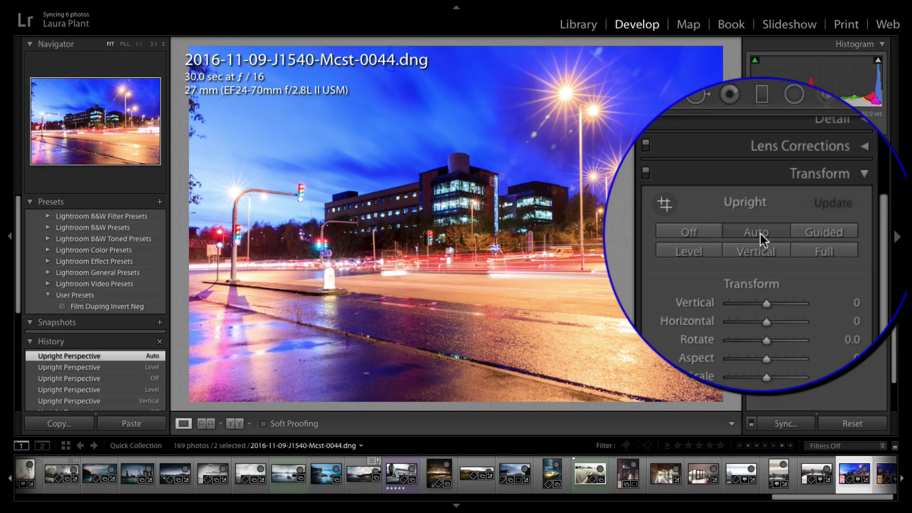
pyautogui.click(747, 229)
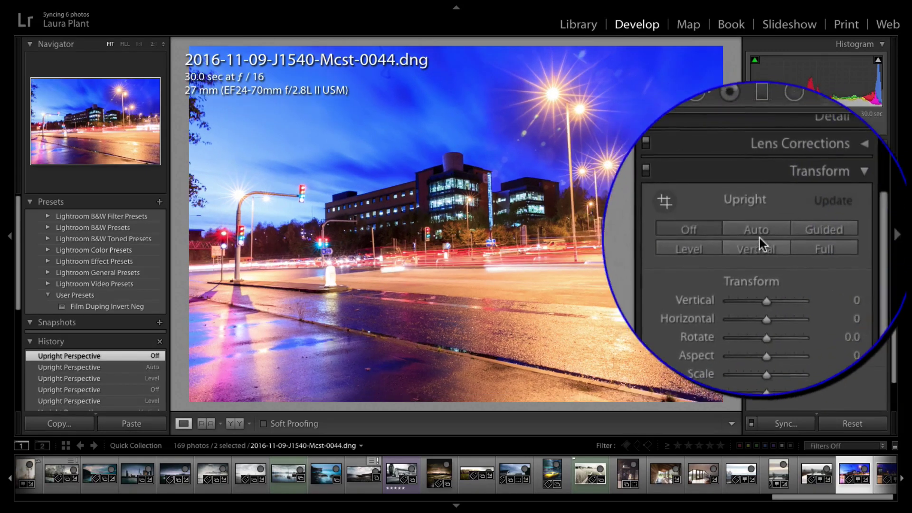
pyautogui.click(755, 232)
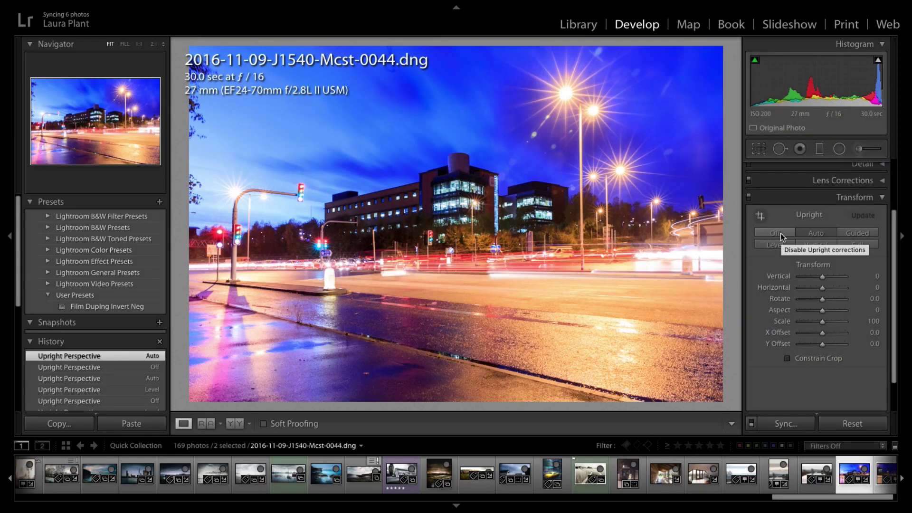
pyautogui.click(862, 201)
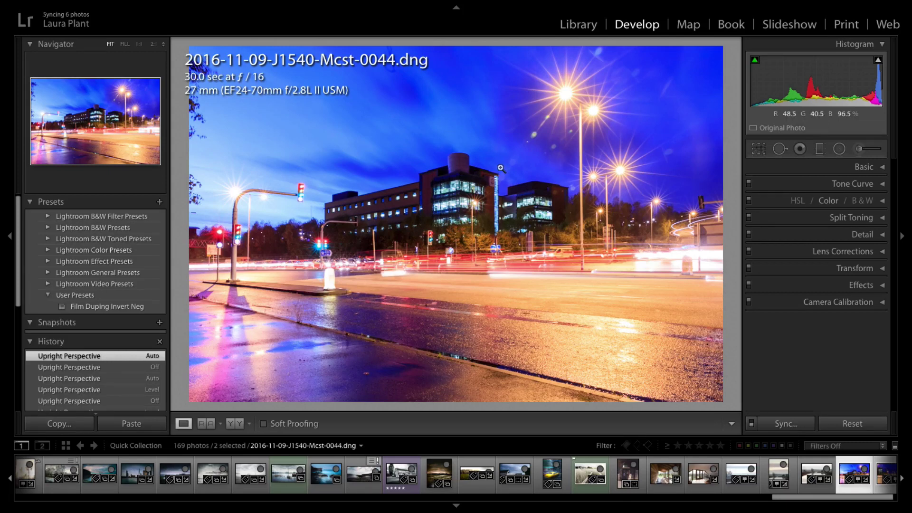
# Heal the dark looped mark at the upper edge of the sky with a size 76 spot removal brush, sampling clean sky below
pyautogui.click(391, 47)
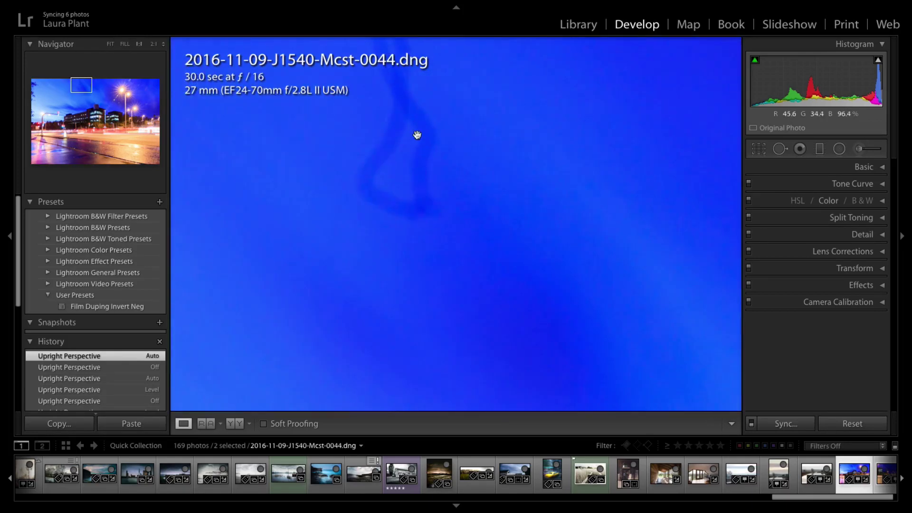
pyautogui.click(418, 135)
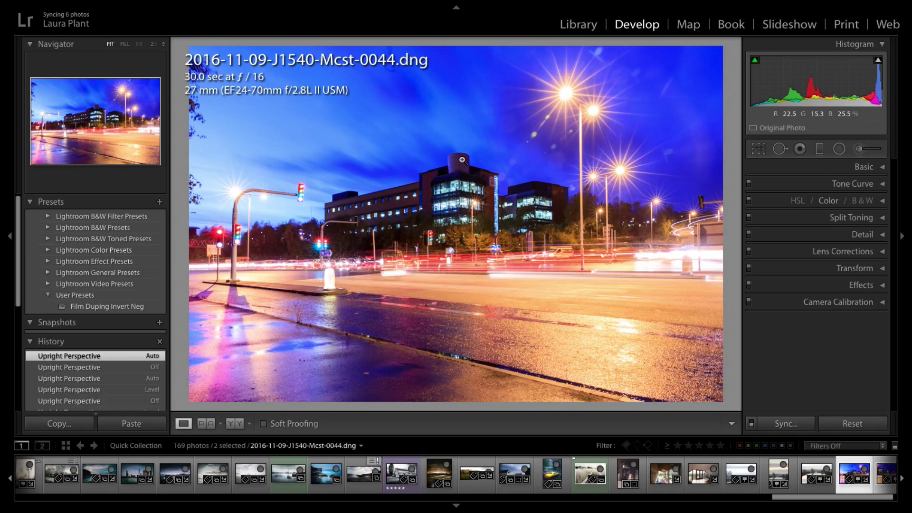
pyautogui.click(780, 149)
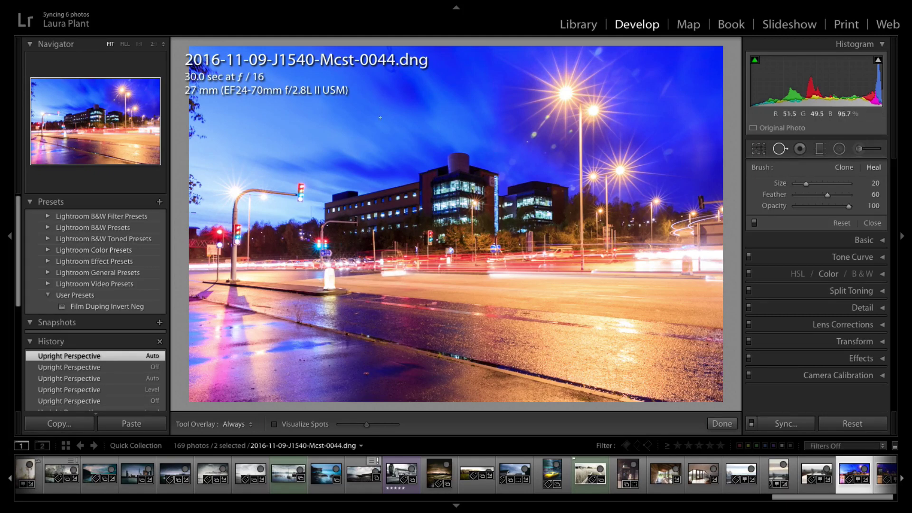
pyautogui.scroll(5, 381, 119)
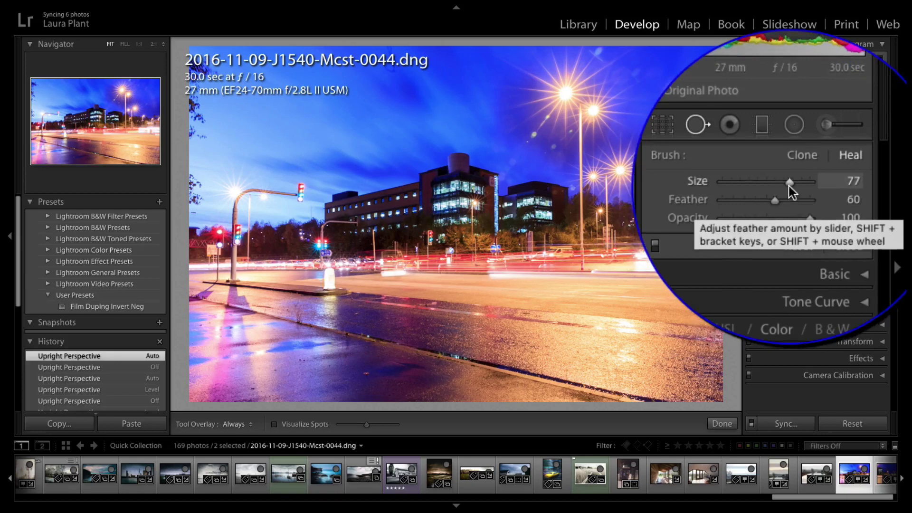
pyautogui.moveTo(789, 186); pyautogui.dragTo(787, 186)
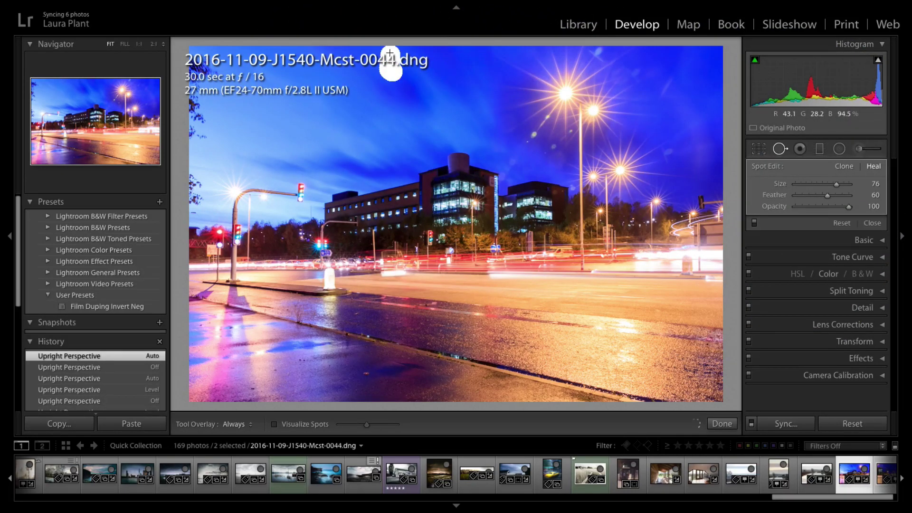
pyautogui.moveTo(406, 106)
pyautogui.mouseDown()
pyautogui.moveTo(401, 136)
pyautogui.moveTo(434, 67)
pyautogui.mouseUp()
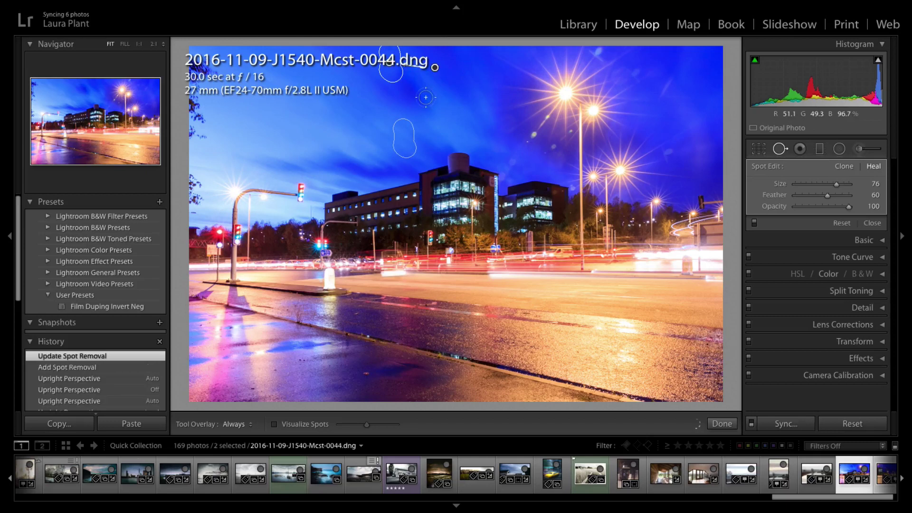
pyautogui.click(779, 148)
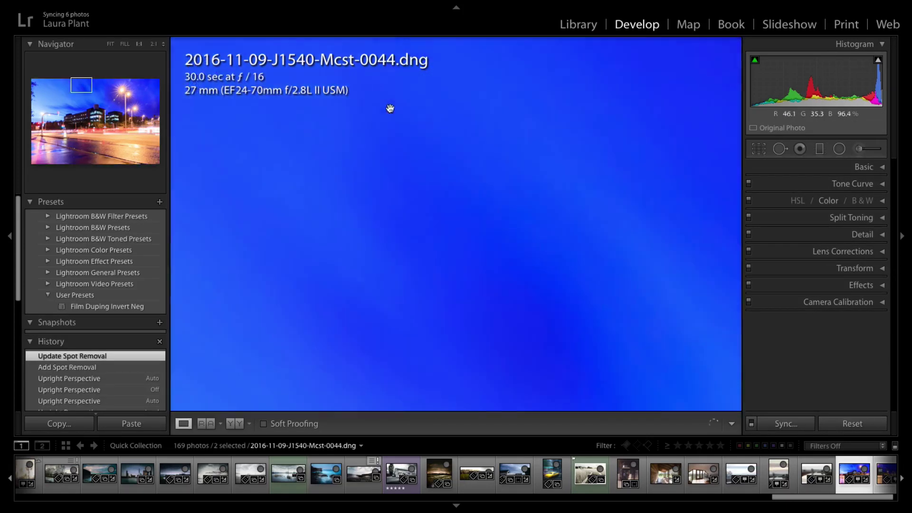
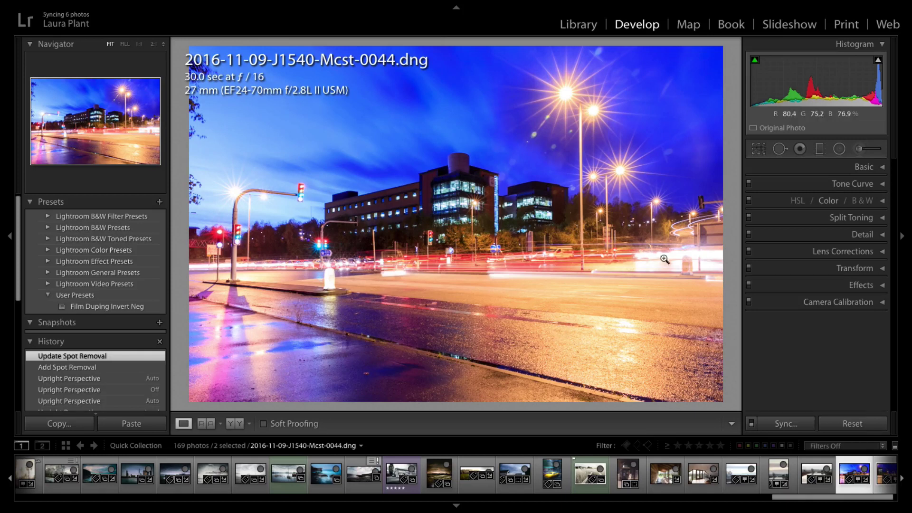
# Add a graduated filter rising from the photo's lower edge and shift its centre down onto the wet road
pyautogui.click(820, 149)
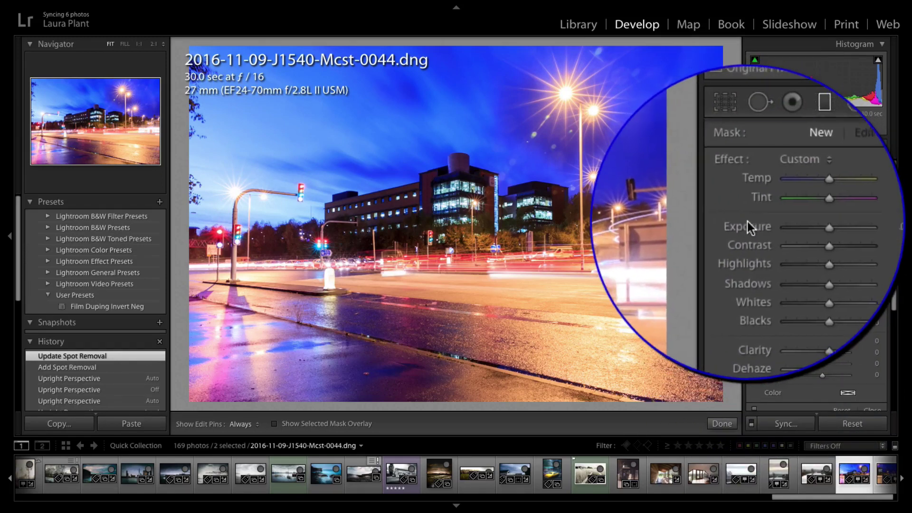
pyautogui.press('alt')
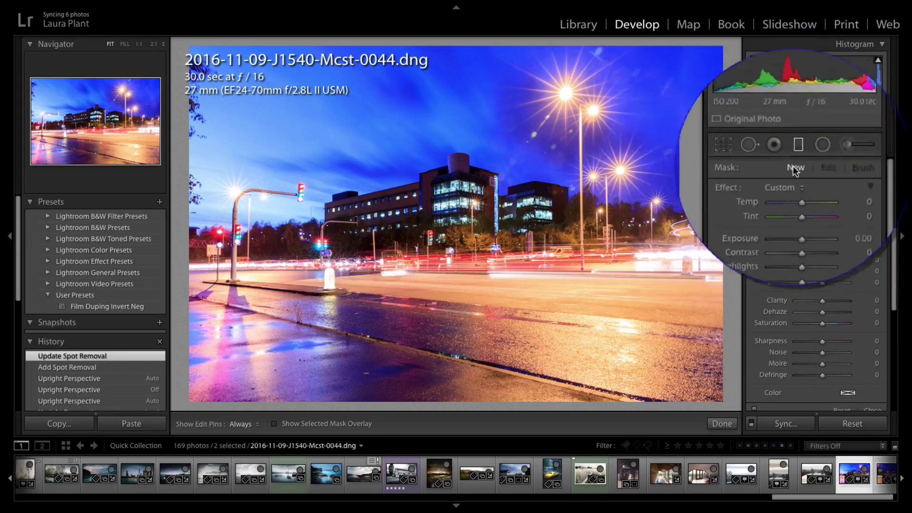
pyautogui.moveTo(461, 404); pyautogui.dragTo(484, 217)
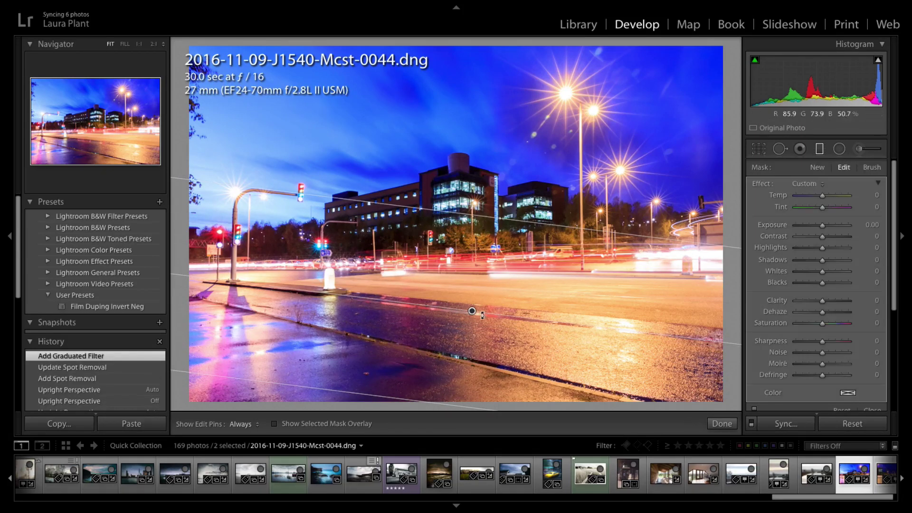
pyautogui.moveTo(471, 312); pyautogui.dragTo(458, 340)
# Set the road filter's Exposure to -0.56, Contrast to 40, Whites to -31 and Temp to -29
pyautogui.moveTo(823, 224); pyautogui.dragTo(805, 236)
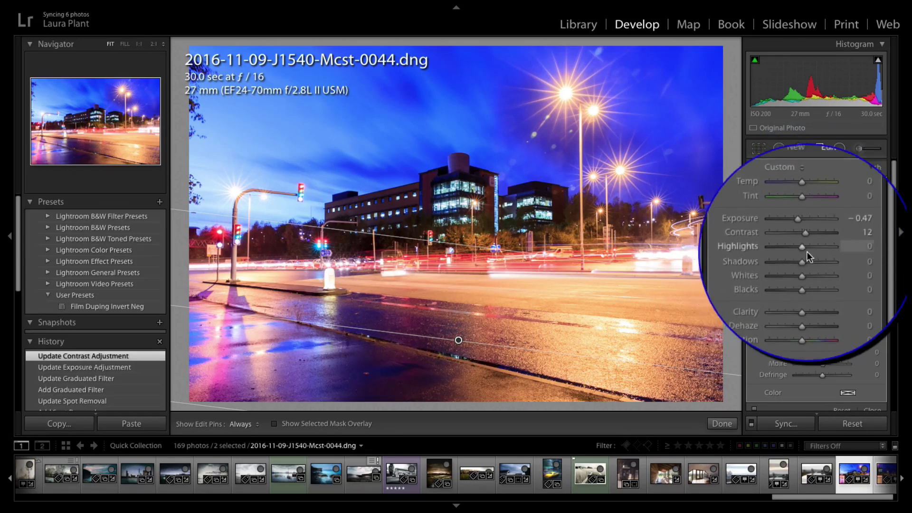
pyautogui.moveTo(803, 270); pyautogui.dragTo(797, 270)
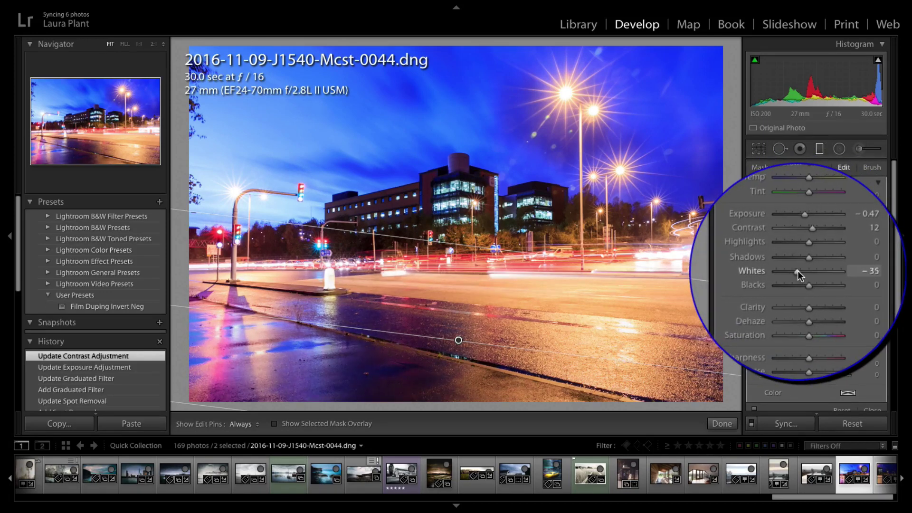
pyautogui.moveTo(808, 235); pyautogui.dragTo(796, 192)
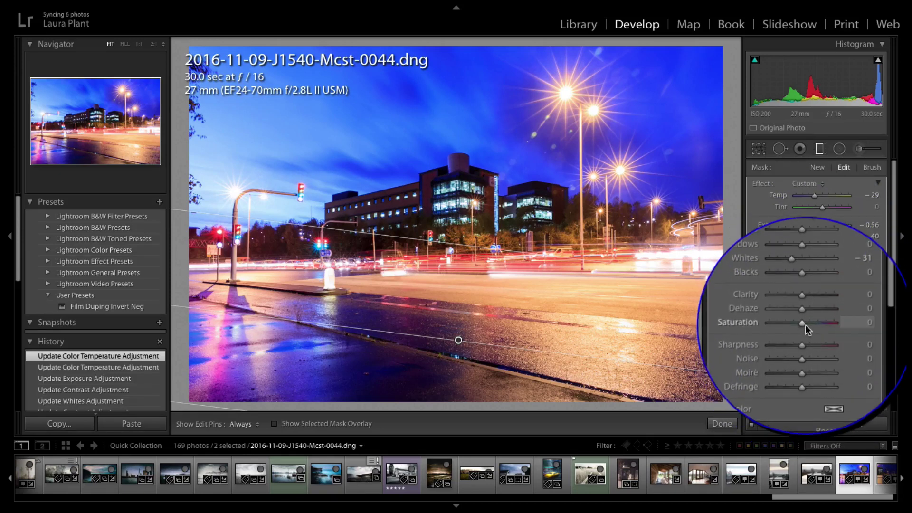
# Raise the road filter's Saturation to 10 and Clarity to 14
pyautogui.moveTo(803, 324); pyautogui.dragTo(806, 320)
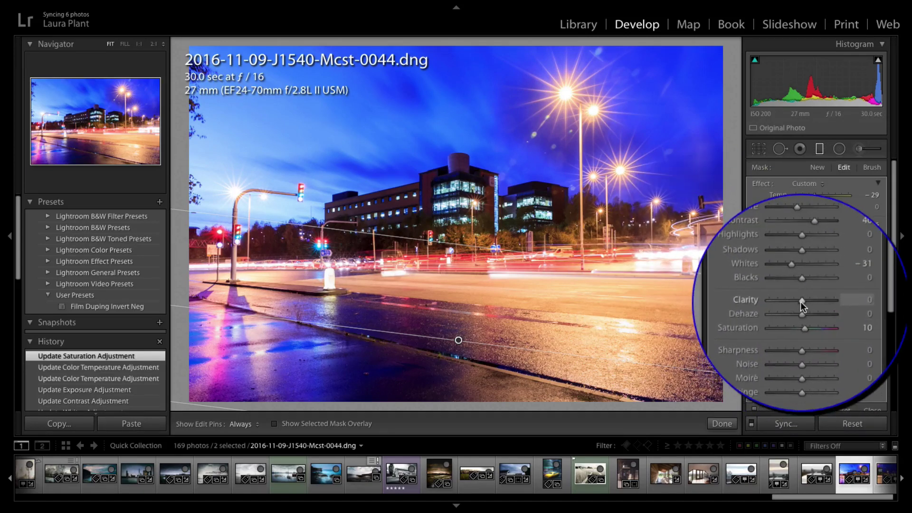
pyautogui.moveTo(802, 300); pyautogui.dragTo(804, 302)
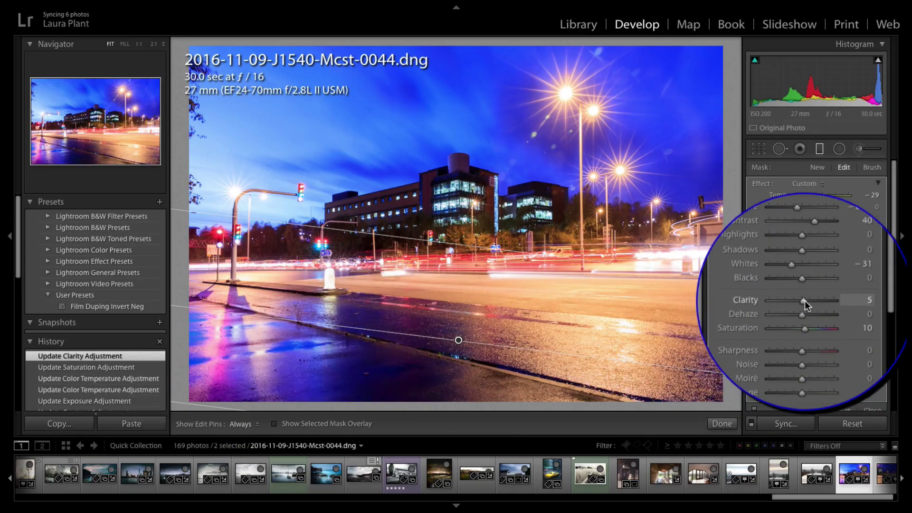
pyautogui.moveTo(809, 300); pyautogui.dragTo(803, 309)
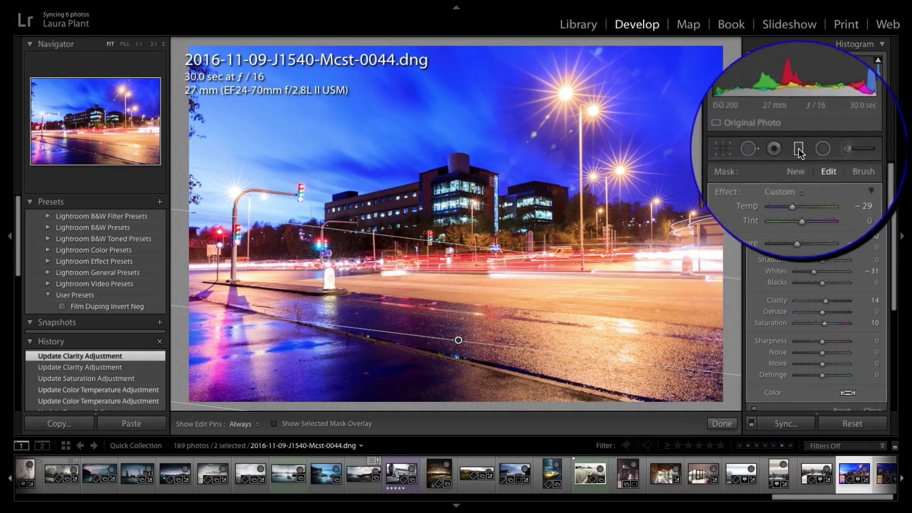
# Compare the road with the graduated filter disabled and enabled, leaving it enabled
pyautogui.click(821, 150)
pyautogui.click(821, 150)
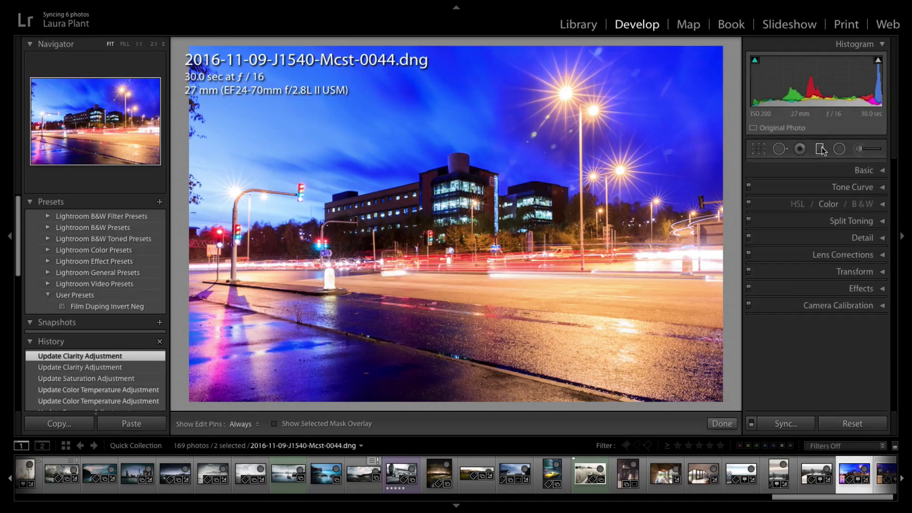
pyautogui.click(754, 408)
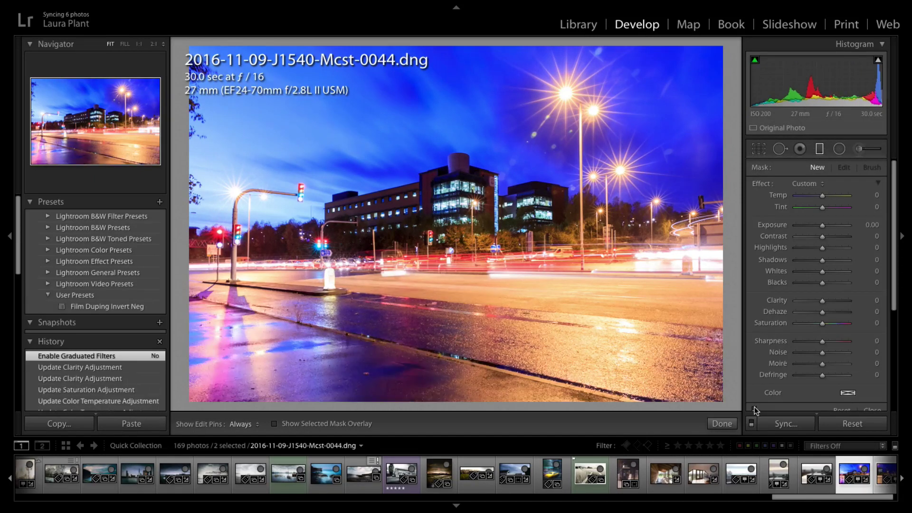
pyautogui.click(755, 408)
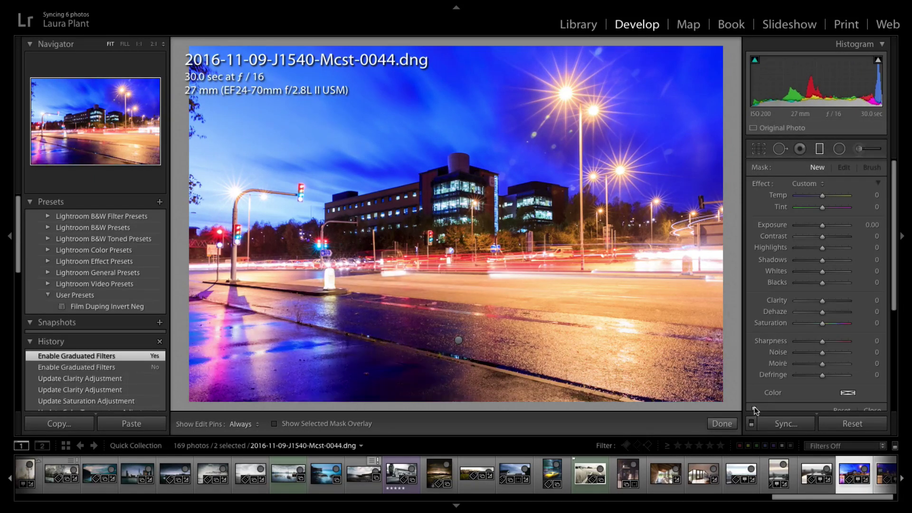
pyautogui.click(754, 408)
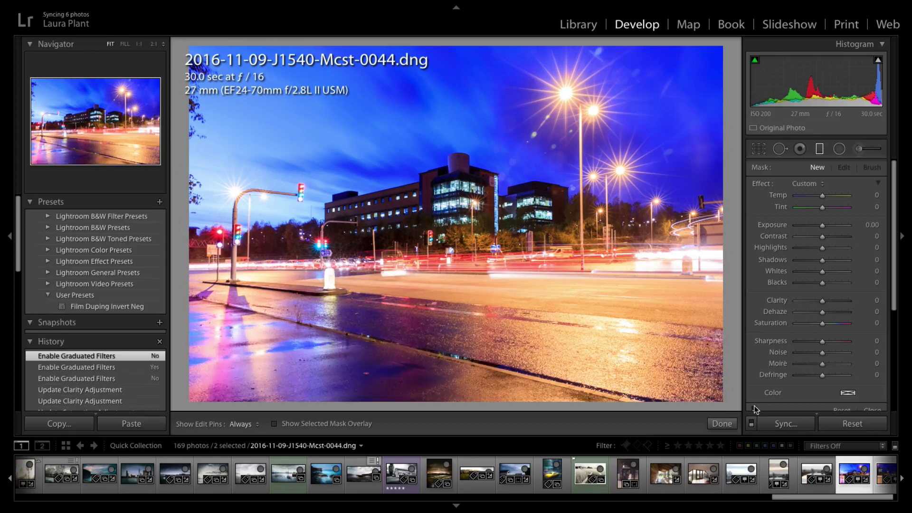
pyautogui.click(755, 408)
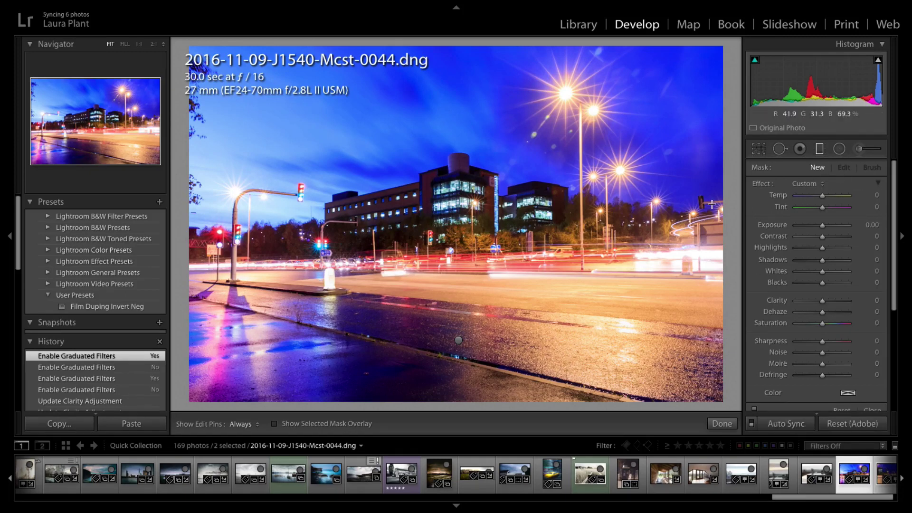
# Hide the left-hand panels and add a nearly level graduated filter over the sky, from the photo's upper edge down to the tree line
pyautogui.press('F7')
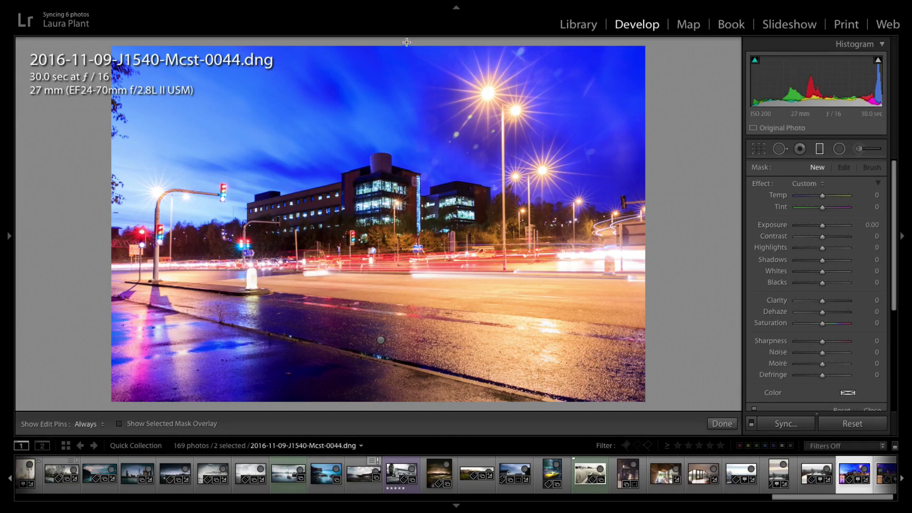
pyautogui.moveTo(405, 40); pyautogui.dragTo(407, 219)
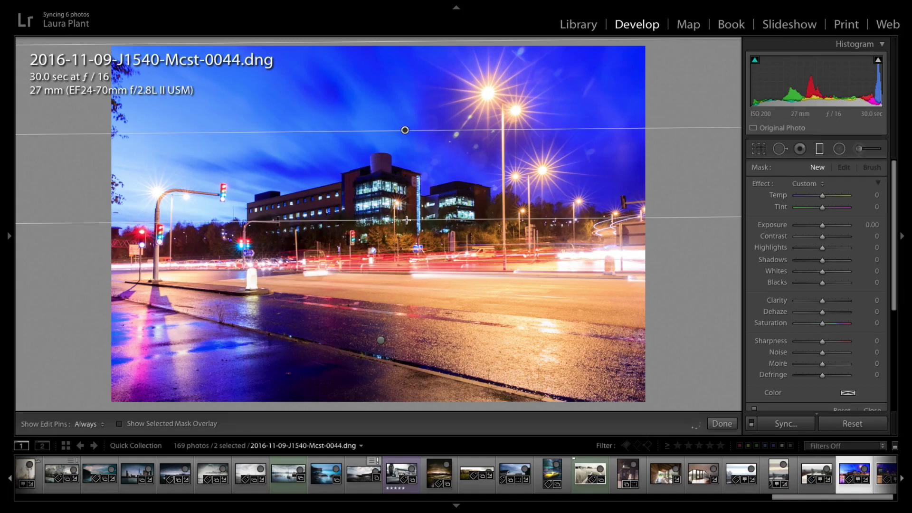
pyautogui.moveTo(407, 220); pyautogui.dragTo(410, 221)
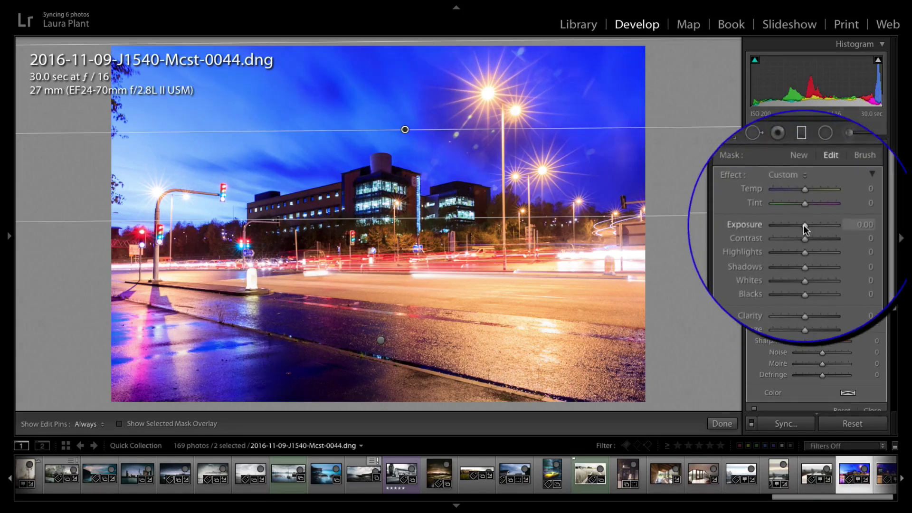
# Set the sky filter's Exposure to -1.08, Contrast to 3 and Temp to 1, and extend its lower boundary further below the building
pyautogui.moveTo(803, 226)
pyautogui.mouseDown()
pyautogui.moveTo(794, 229)
pyautogui.moveTo(808, 235)
pyautogui.mouseUp()
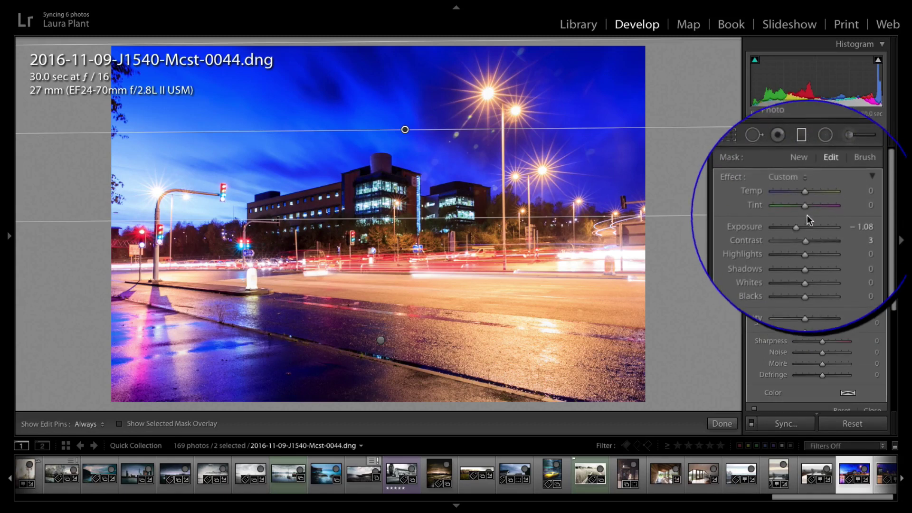
pyautogui.moveTo(804, 206)
pyautogui.mouseDown()
pyautogui.moveTo(819, 204)
pyautogui.moveTo(804, 208)
pyautogui.moveTo(804, 196)
pyautogui.mouseUp()
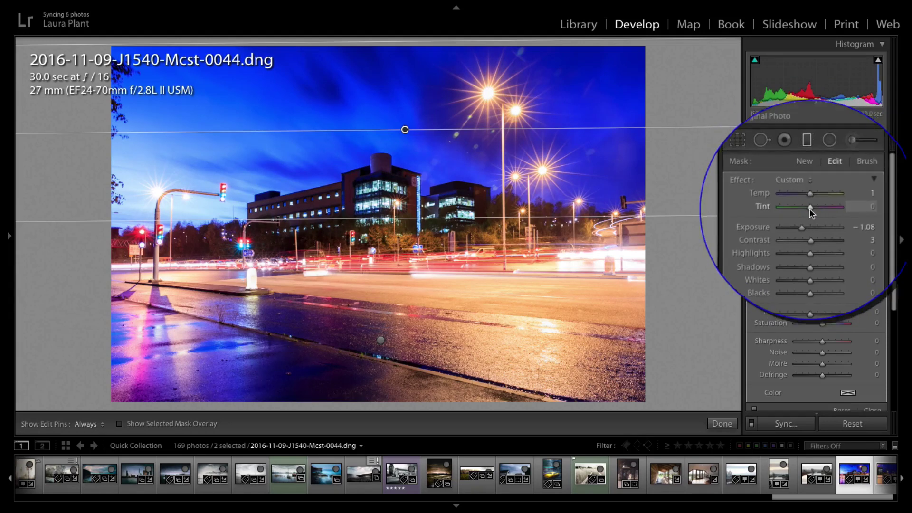
pyautogui.moveTo(434, 218)
pyautogui.mouseDown()
pyautogui.moveTo(435, 233)
pyautogui.moveTo(432, 186)
pyautogui.moveTo(430, 251)
pyautogui.moveTo(432, 225)
pyautogui.moveTo(433, 236)
pyautogui.mouseUp()
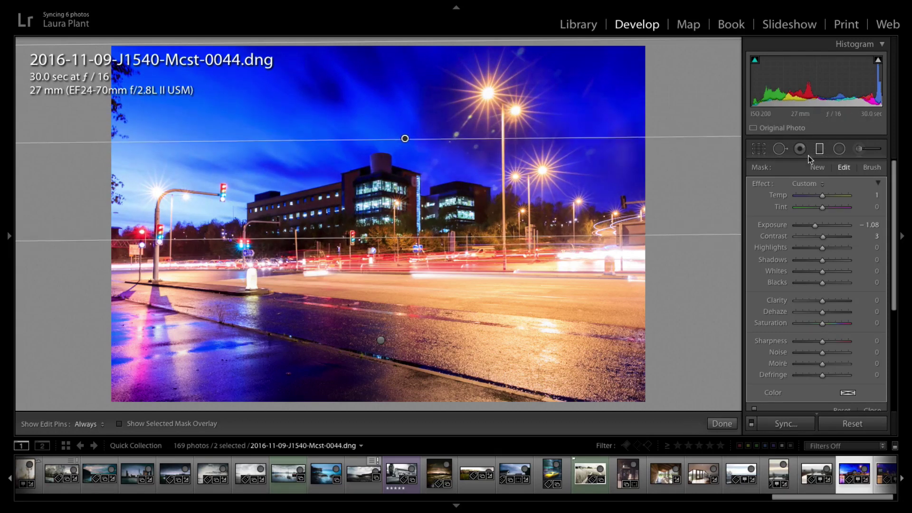
# Check the effect of both graduated filters by disabling and re-enabling them, and close the filter tool
pyautogui.click(754, 409)
pyautogui.click(754, 409)
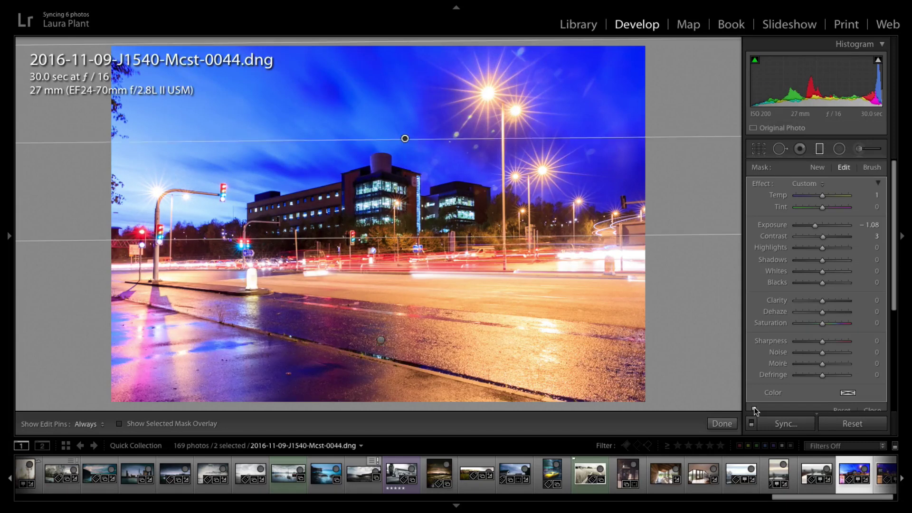
pyautogui.click(820, 153)
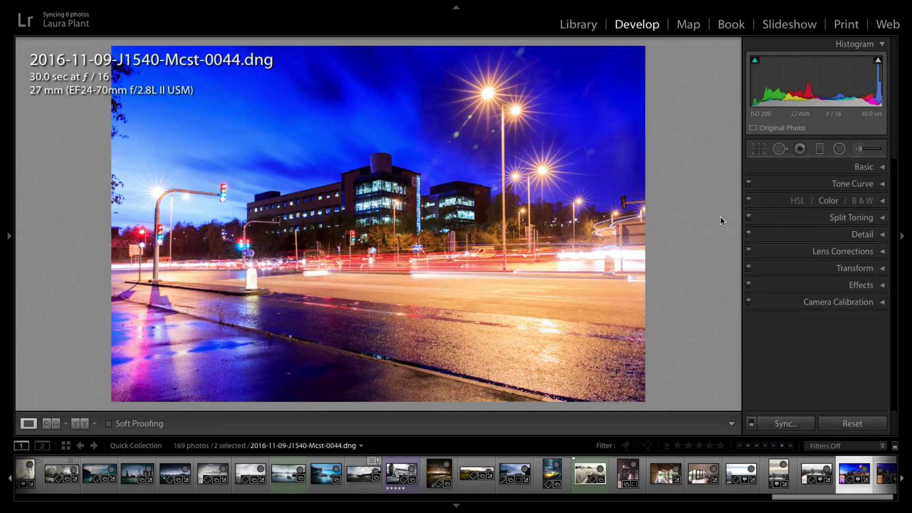
# Select the sky's graduated filter and examine its Brush options, including Erase with its size, feather and flow, then close the filter tool
pyautogui.click(820, 150)
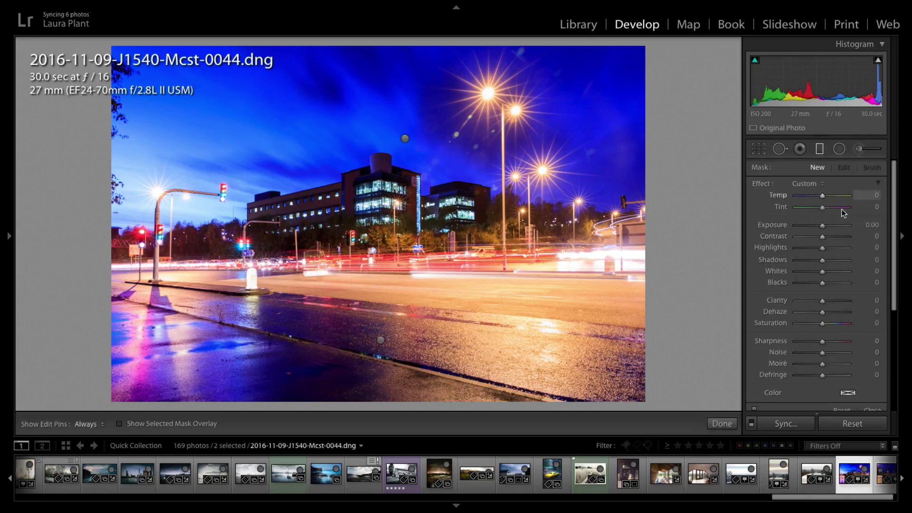
pyautogui.moveTo(404, 138); pyautogui.dragTo(404, 139)
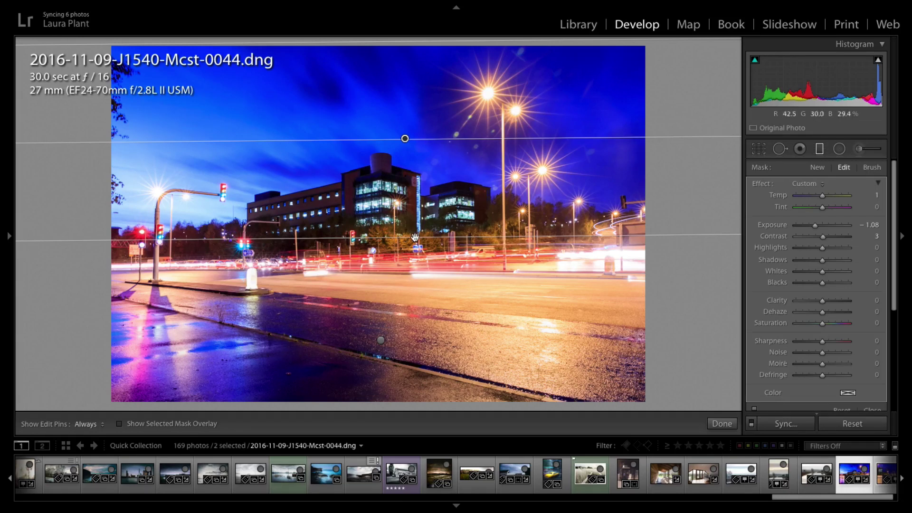
pyautogui.click(850, 168)
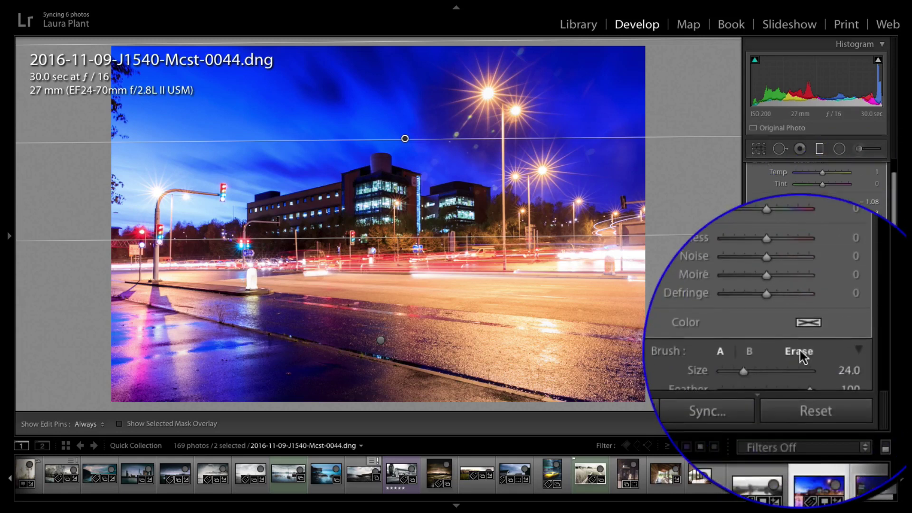
pyautogui.press('[')
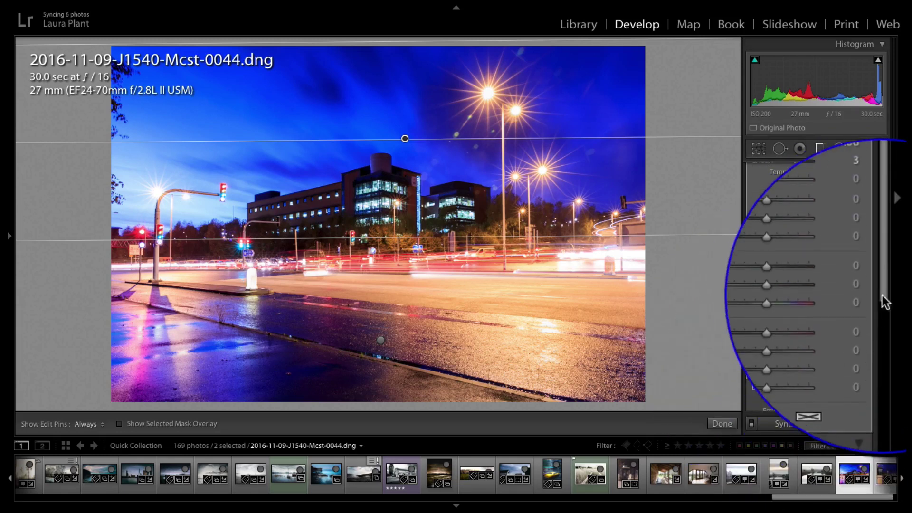
pyautogui.moveTo(883, 289); pyautogui.dragTo(882, 315)
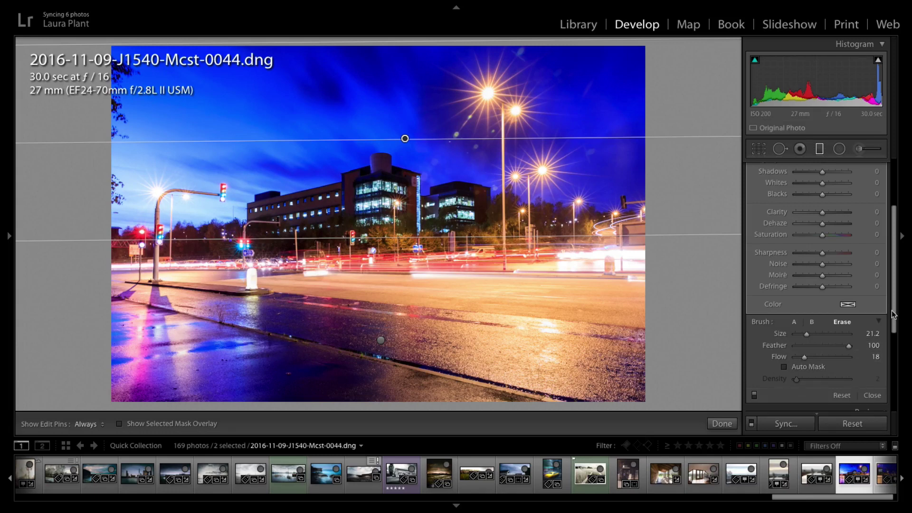
pyautogui.scroll(-1, 895, 314)
pyautogui.scroll(4, 860, 390)
pyautogui.scroll(1, 861, 390)
pyautogui.scroll(-2, 897, 271)
pyautogui.scroll(2, 896, 259)
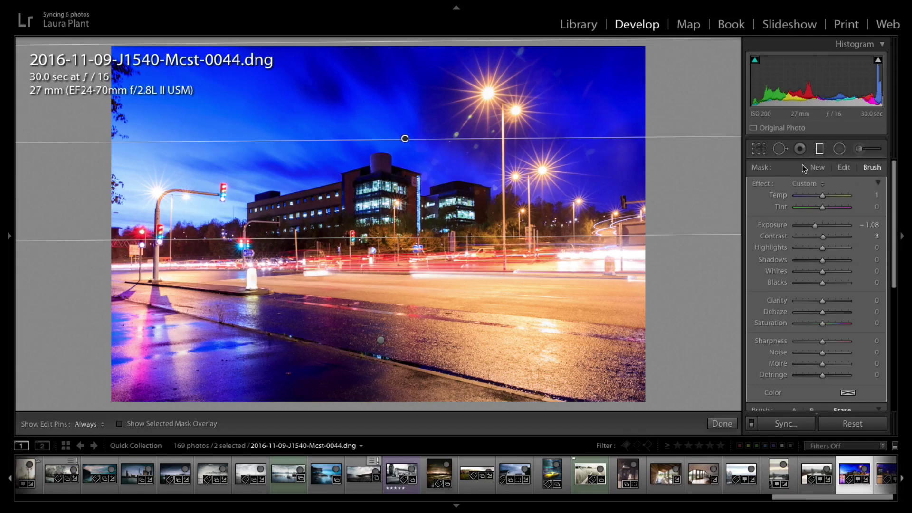
pyautogui.press('m')
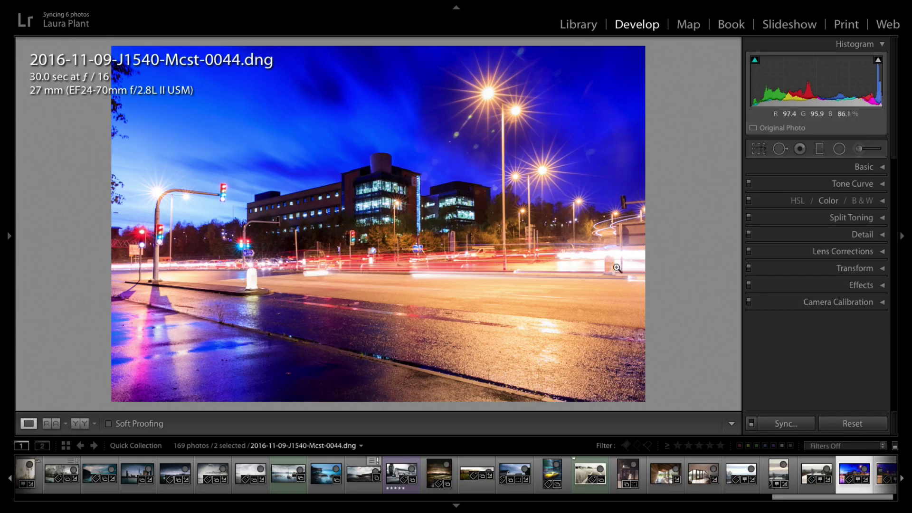
# Activate the Adjustment Brush and reset all of its effect sliders
pyautogui.click(860, 149)
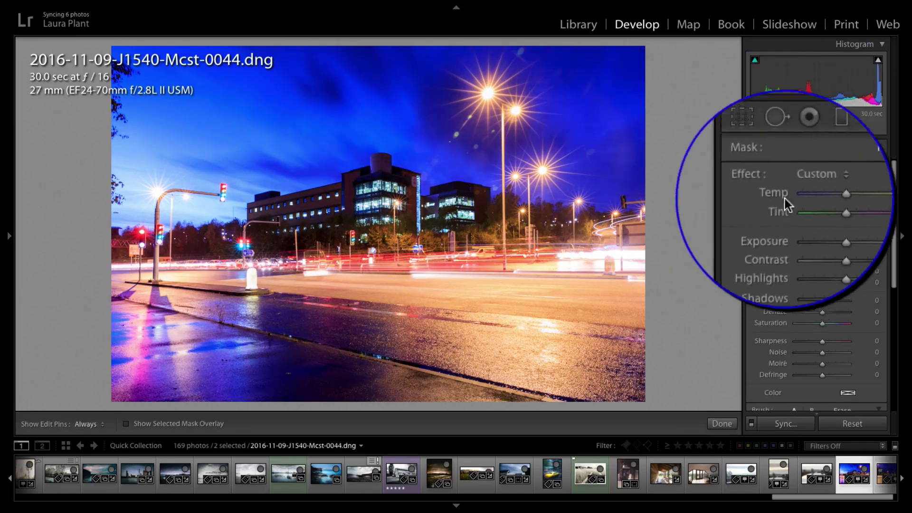
pyautogui.press('alt')
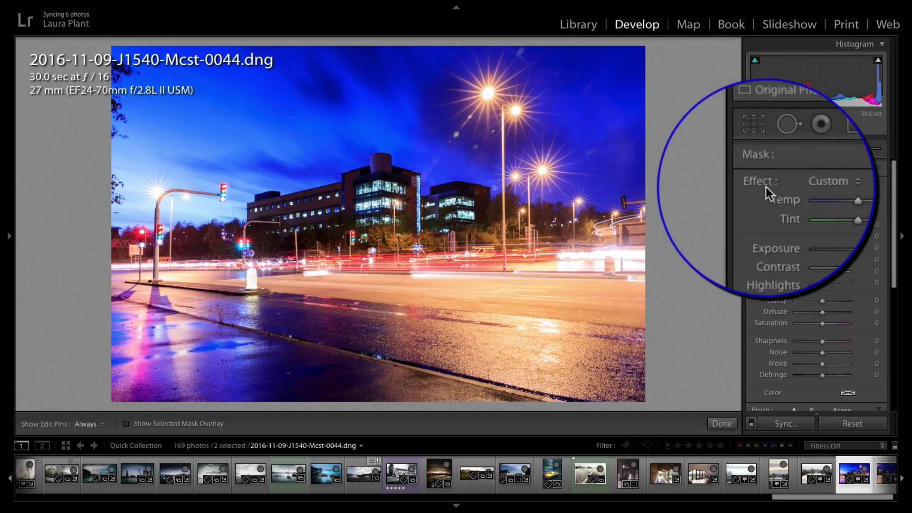
pyautogui.press('alt')
pyautogui.keyDown('alt'); pyautogui.click(764, 183); pyautogui.keyUp('alt')
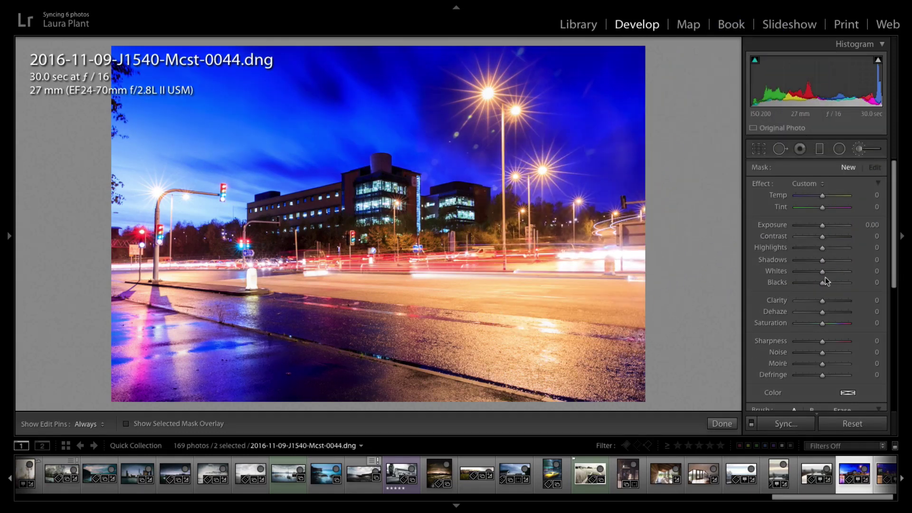
# Show the mask overlay and set the brush to Size 13, Flow 100 and Density 100 with Auto Mask off
pyautogui.moveTo(895, 268); pyautogui.dragTo(885, 321)
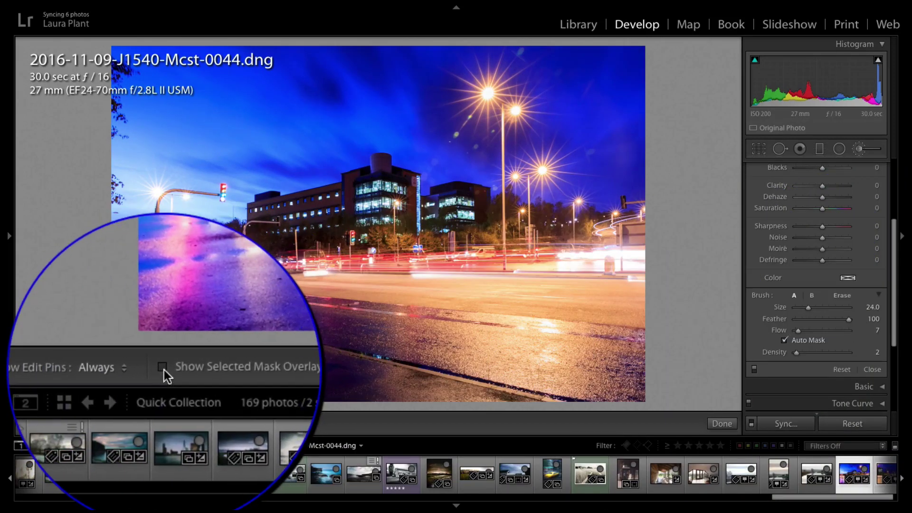
pyautogui.click(126, 423)
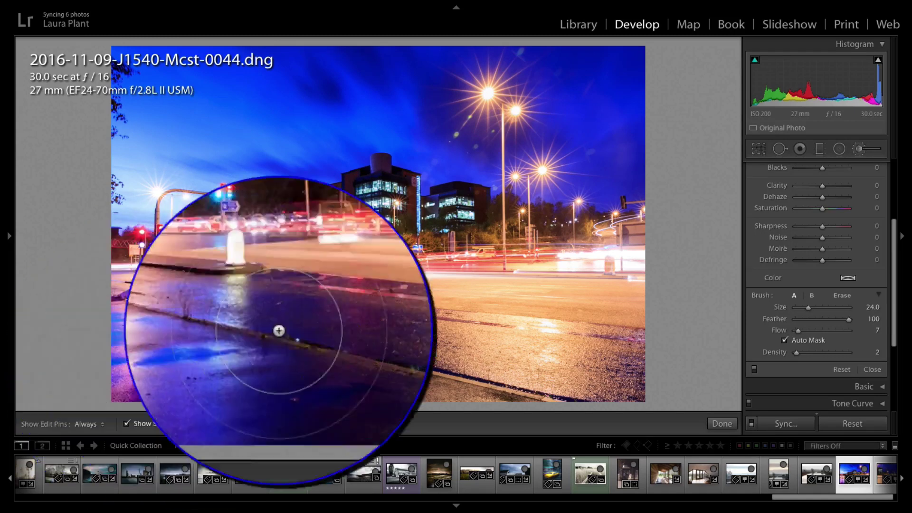
pyautogui.scroll(-3, 575, 257)
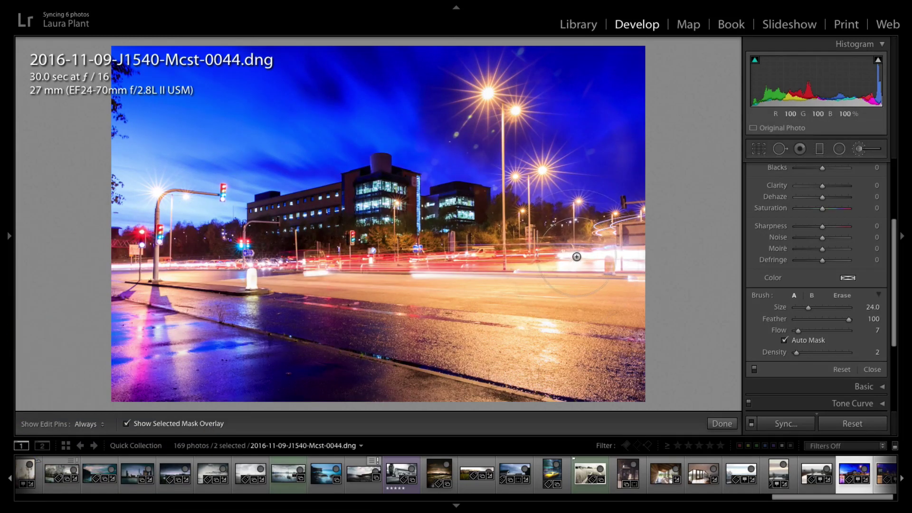
pyautogui.scroll(-8, 577, 258)
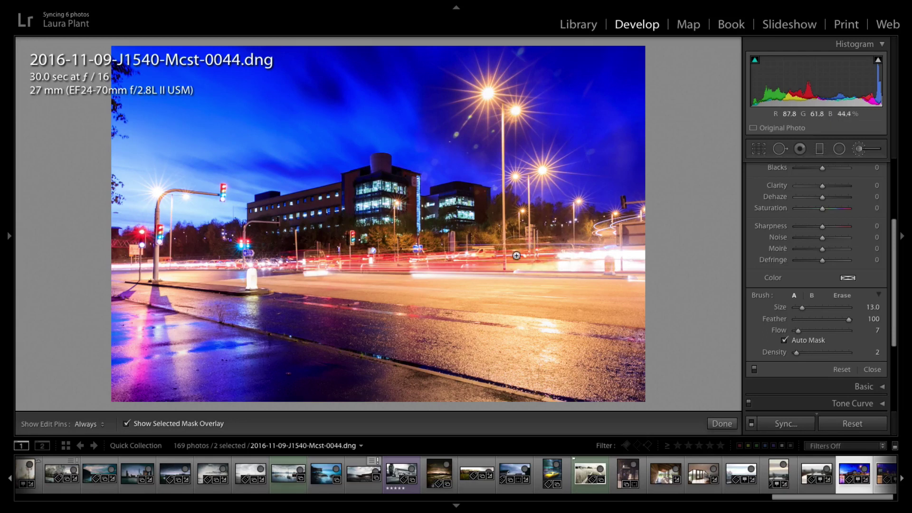
pyautogui.press('h')
pyautogui.press('h')
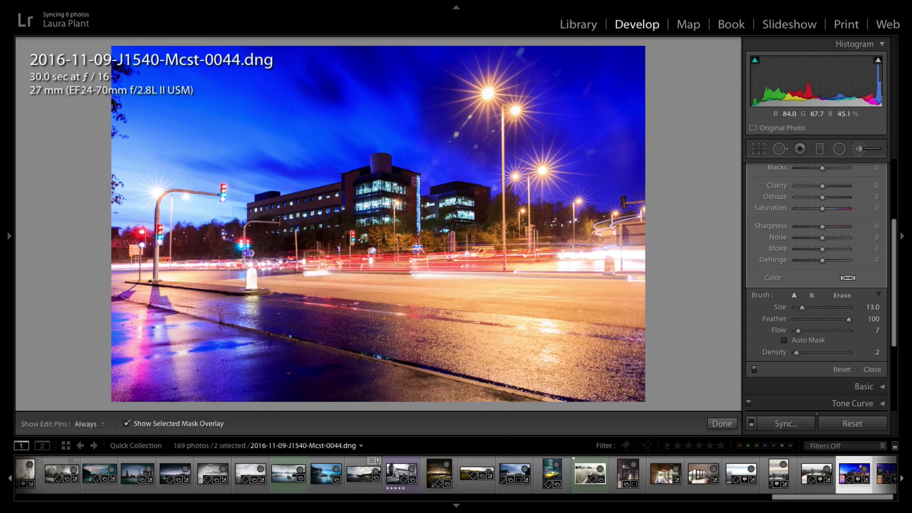
pyautogui.press('h')
pyautogui.press('h')
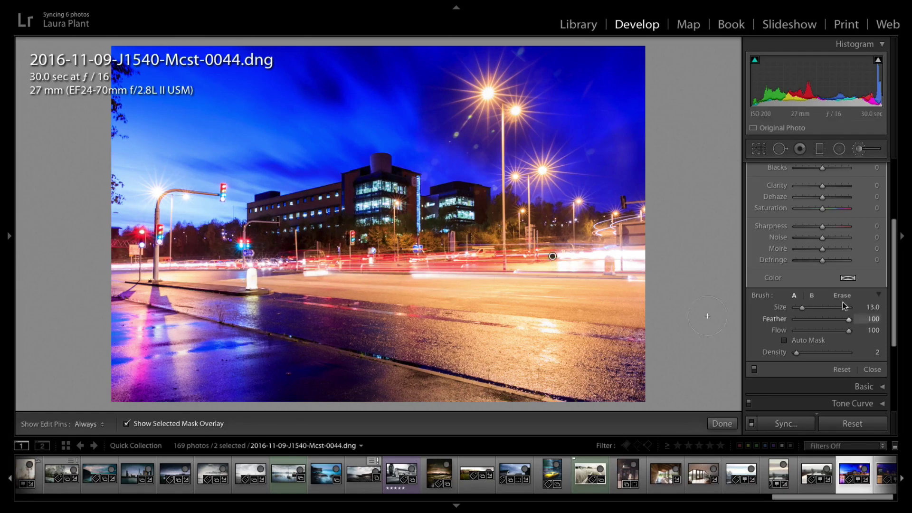
pyautogui.moveTo(797, 352); pyautogui.dragTo(864, 355)
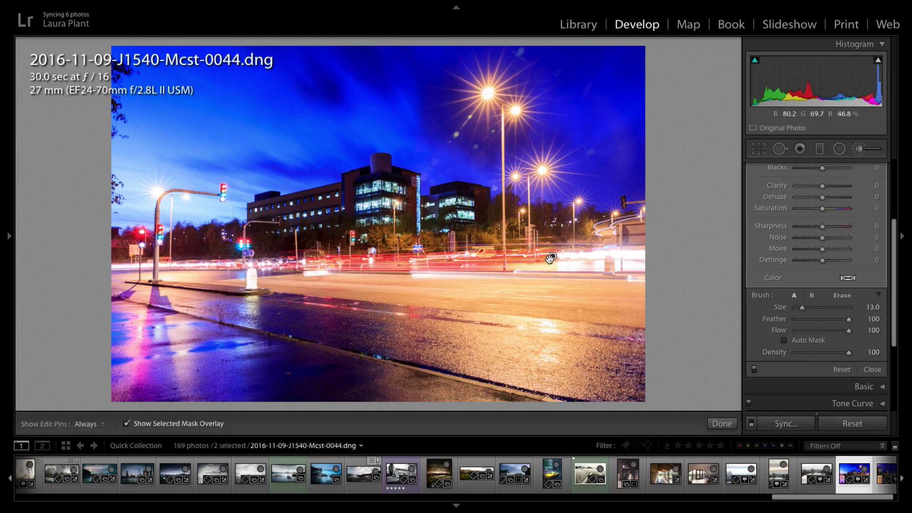
# Paint a brush mask along the traffic light trails across the photo's full width, and hide the mask overlay
pyautogui.press('h')
pyautogui.moveTo(494, 261); pyautogui.dragTo(133, 280)
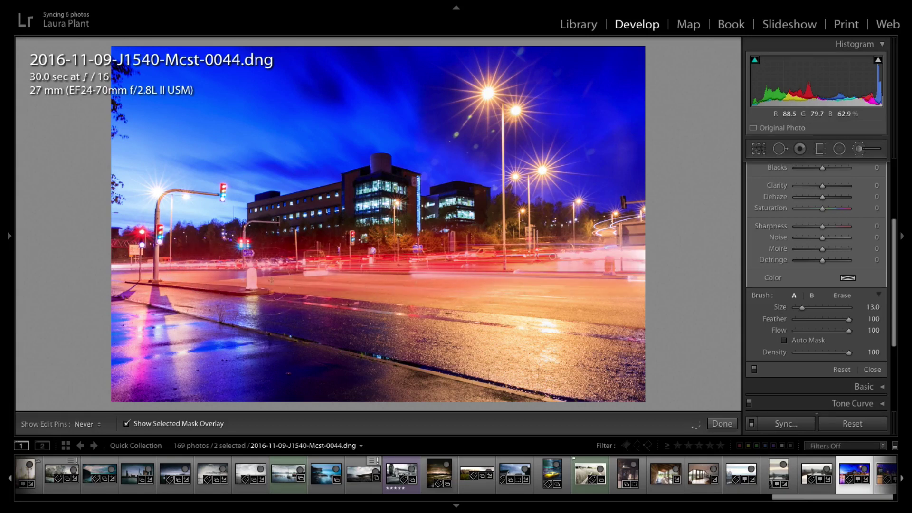
pyautogui.press('h')
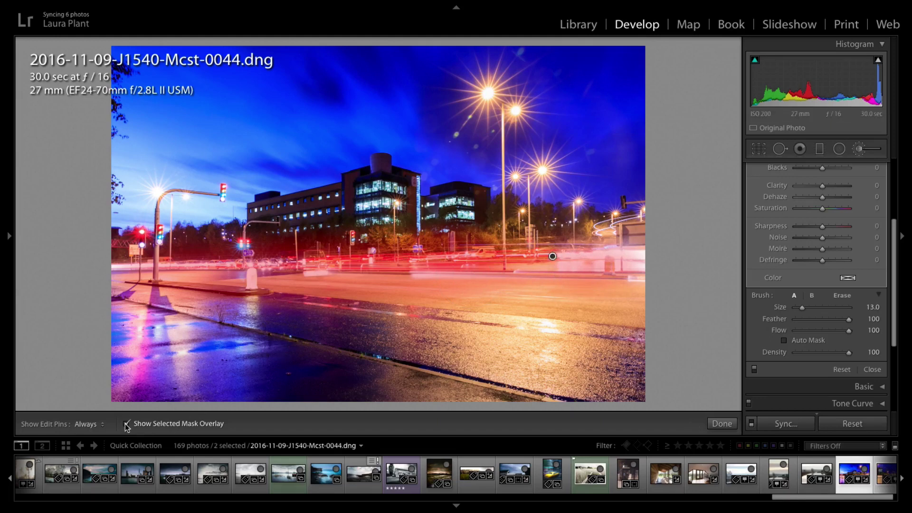
pyautogui.click(126, 424)
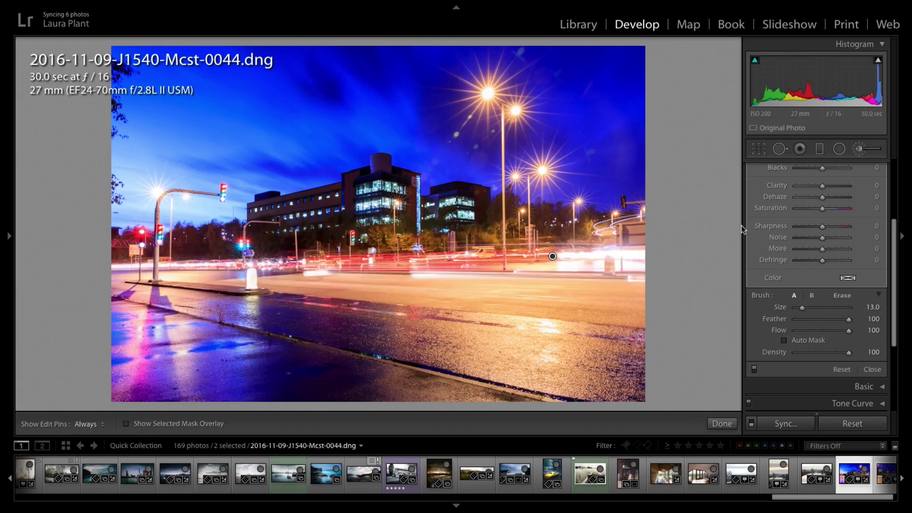
# Set the light-trail mask's Contrast to 35, Highlights -12, Shadows -8, Whites -12, Blacks -33 and Clarity -10
pyautogui.moveTo(897, 265); pyautogui.dragTo(895, 202)
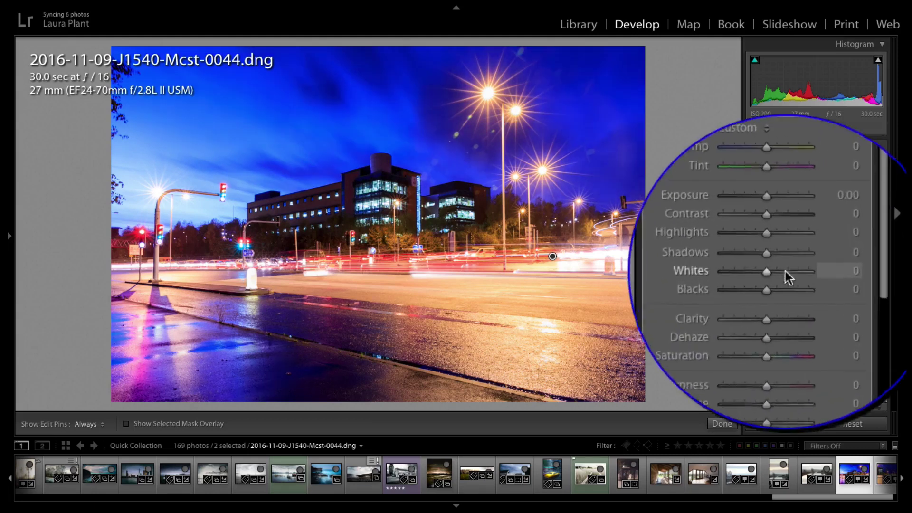
pyautogui.moveTo(825, 237); pyautogui.dragTo(763, 248)
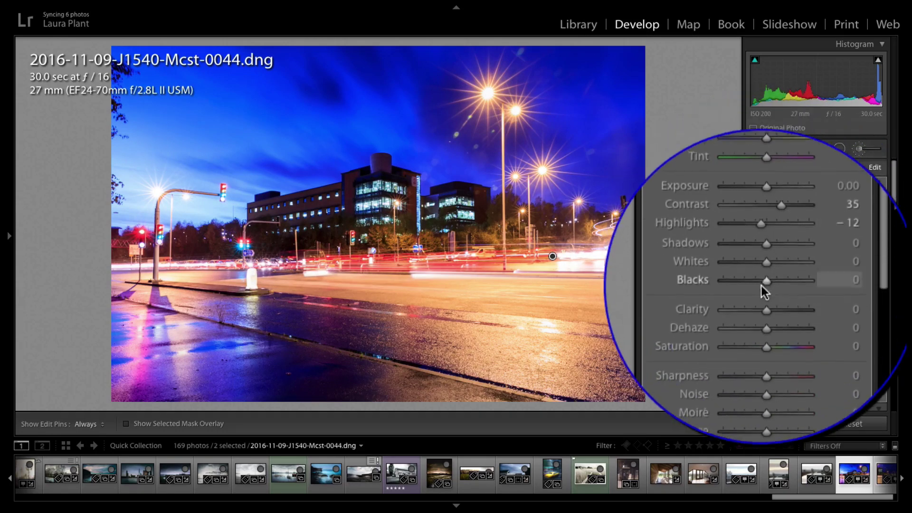
pyautogui.moveTo(765, 261); pyautogui.dragTo(757, 297)
pyautogui.moveTo(757, 298); pyautogui.dragTo(826, 291)
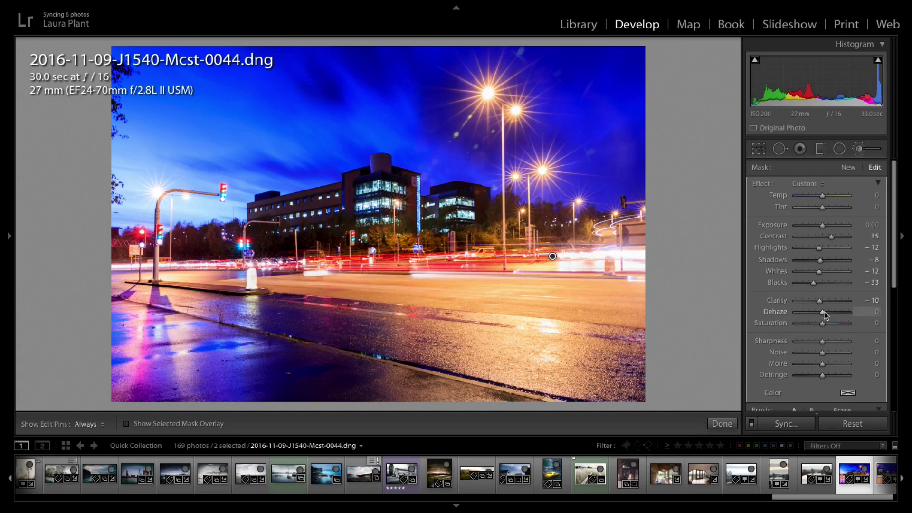
# Try different Dehaze amounts on the light-trail mask and reset Dehaze to 0
pyautogui.moveTo(825, 313); pyautogui.dragTo(805, 314)
pyautogui.moveTo(748, 311)
pyautogui.mouseDown()
pyautogui.moveTo(795, 313)
pyautogui.moveTo(764, 312)
pyautogui.mouseUp()
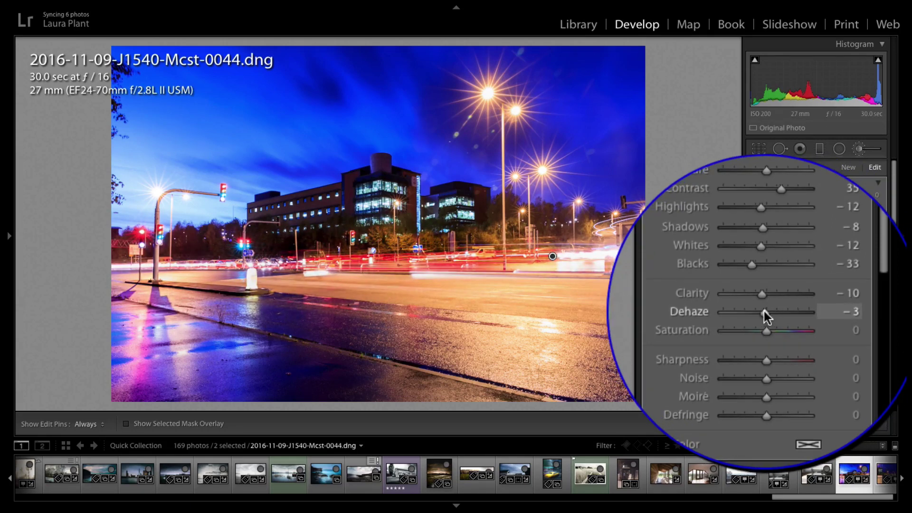
pyautogui.click(838, 317)
pyautogui.write('0')
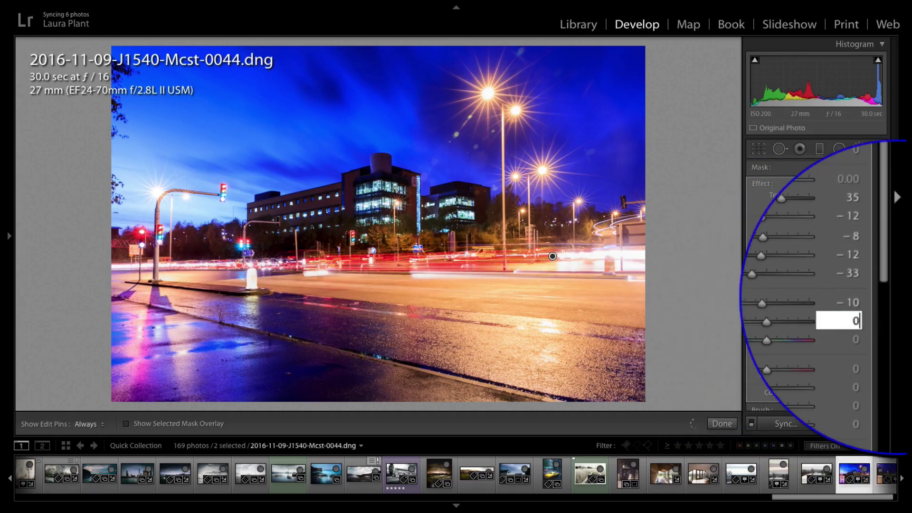
# Set the light-trail mask's Saturation to 31
pyautogui.moveTo(767, 322); pyautogui.dragTo(780, 322)
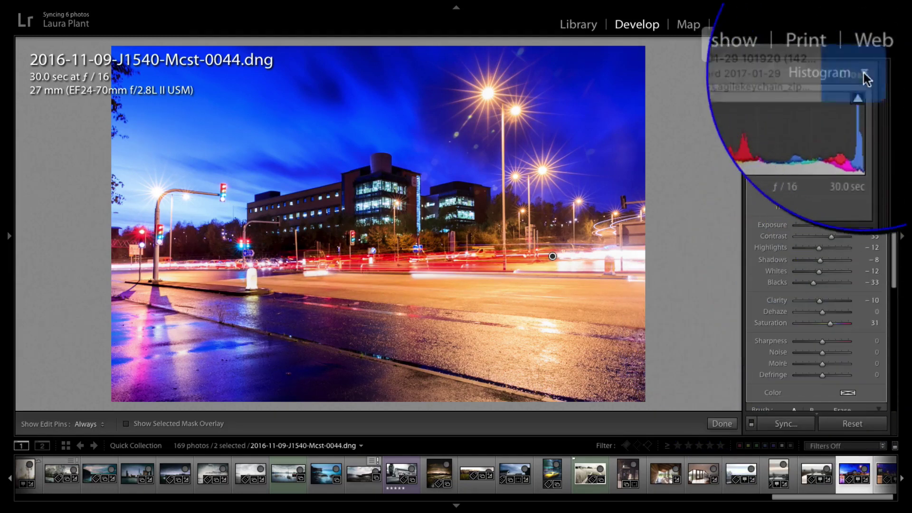
pyautogui.moveTo(830, 323); pyautogui.dragTo(829, 323)
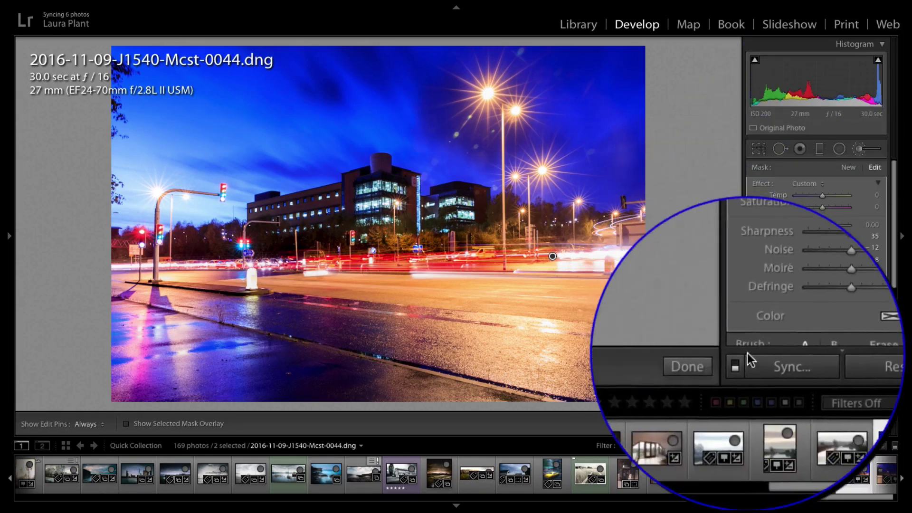
# Compare the light trails with the brush adjustments disabled and enabled, leaving them enabled
pyautogui.moveTo(895, 277); pyautogui.dragTo(897, 335)
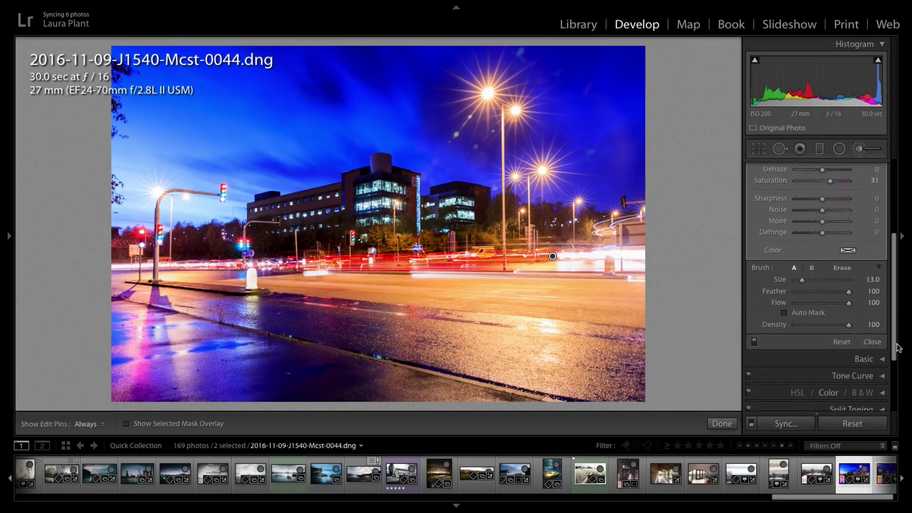
pyautogui.click(754, 346)
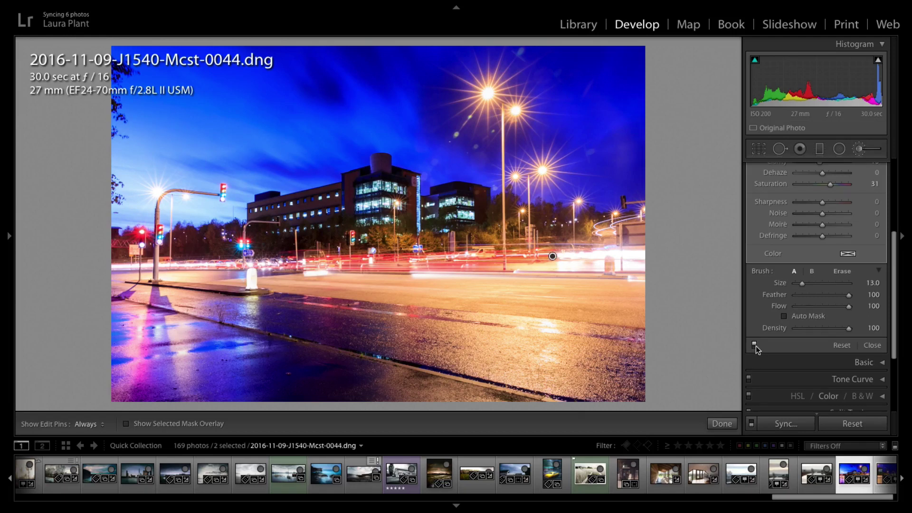
pyautogui.click(754, 345)
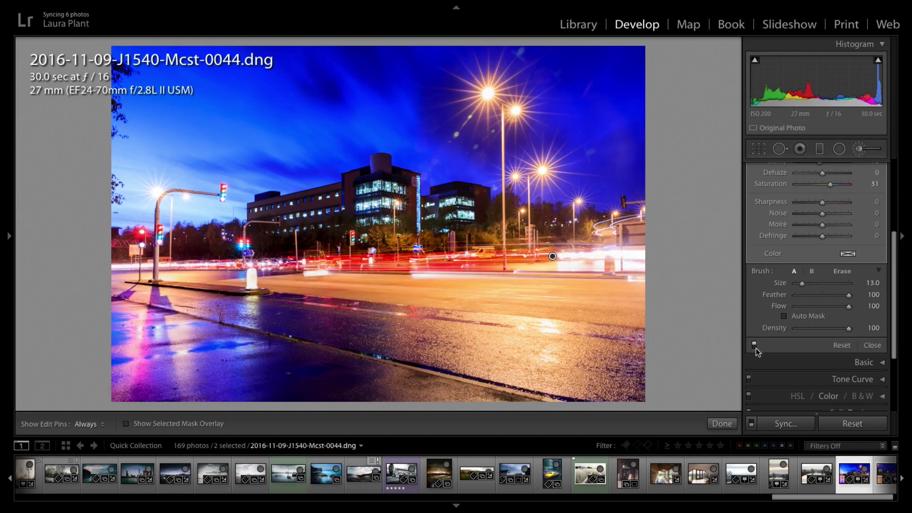
pyautogui.click(754, 345)
pyautogui.click(754, 345)
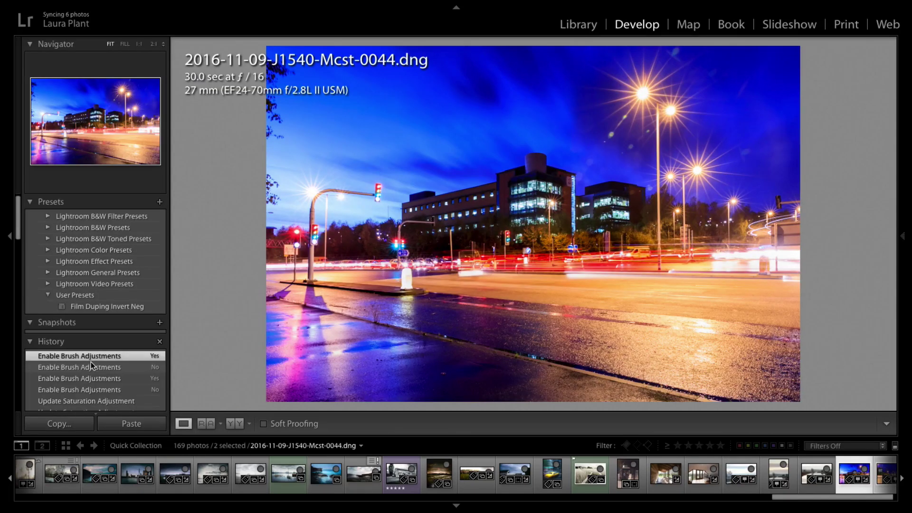
# Compare the early Temperature state in the edit history with the finished photo, ending on the most recent history state
pyautogui.scroll(-15, 92, 361)
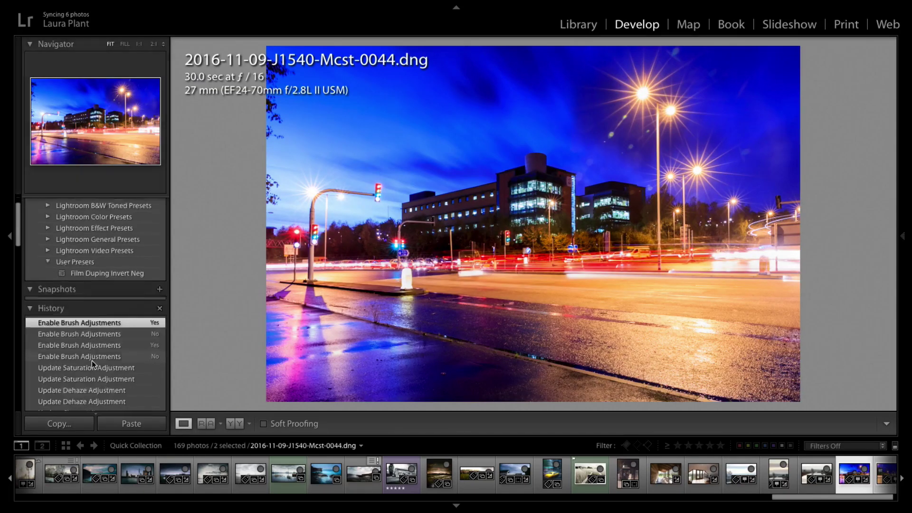
pyautogui.scroll(-6, 92, 360)
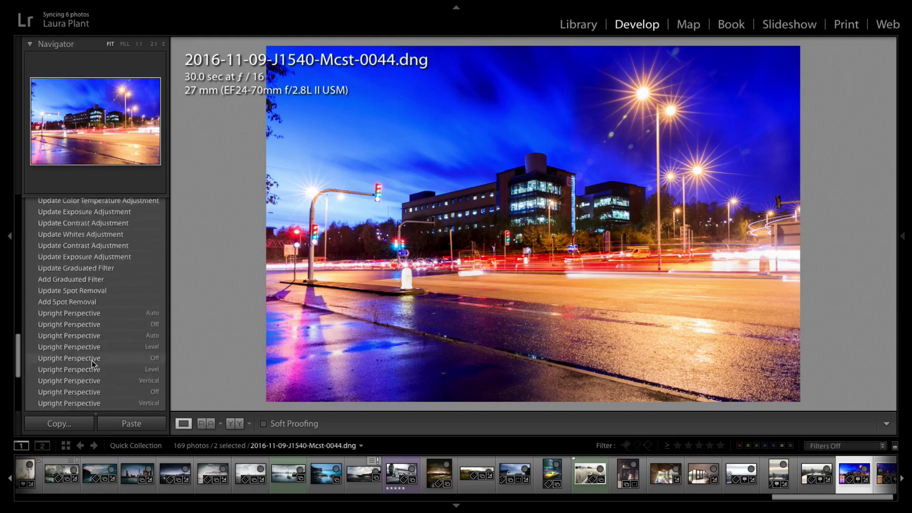
pyautogui.scroll(2, 92, 361)
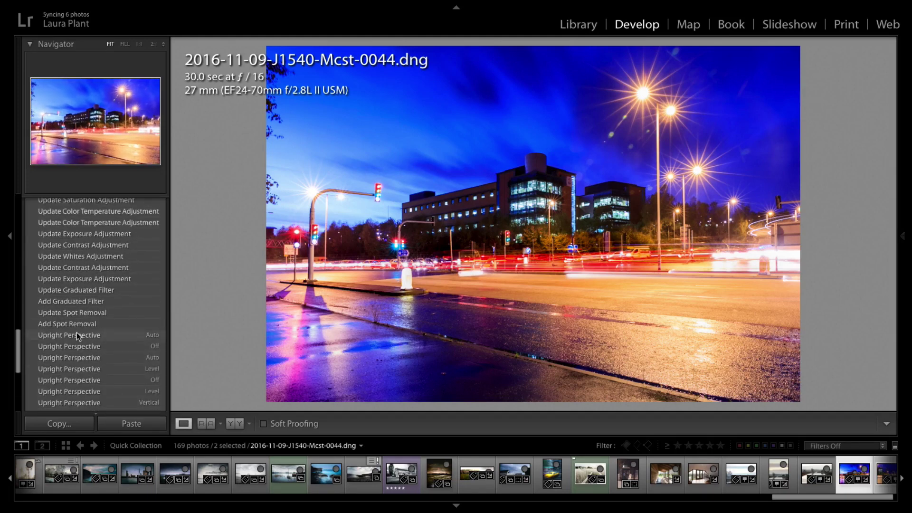
pyautogui.scroll(-5, 76, 332)
pyautogui.scroll(-3, 65, 363)
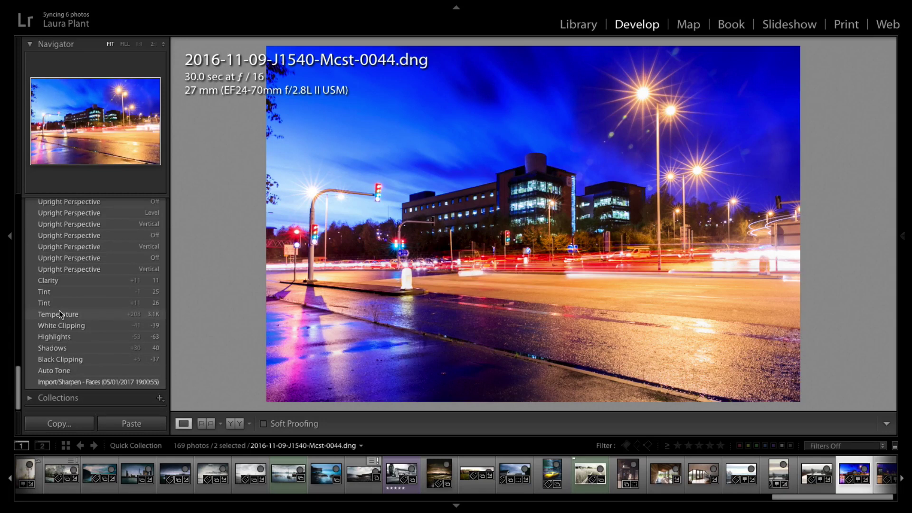
pyautogui.click(59, 313)
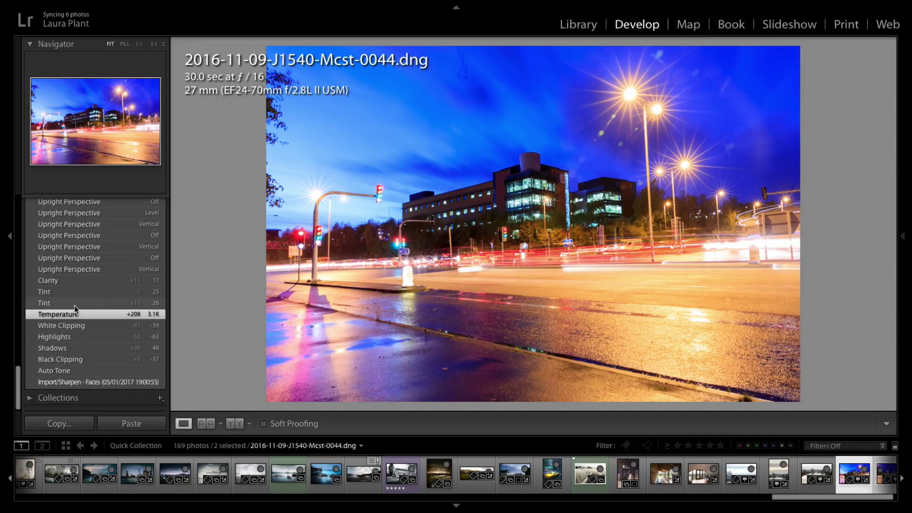
pyautogui.scroll(10, 74, 305)
pyautogui.scroll(15, 74, 305)
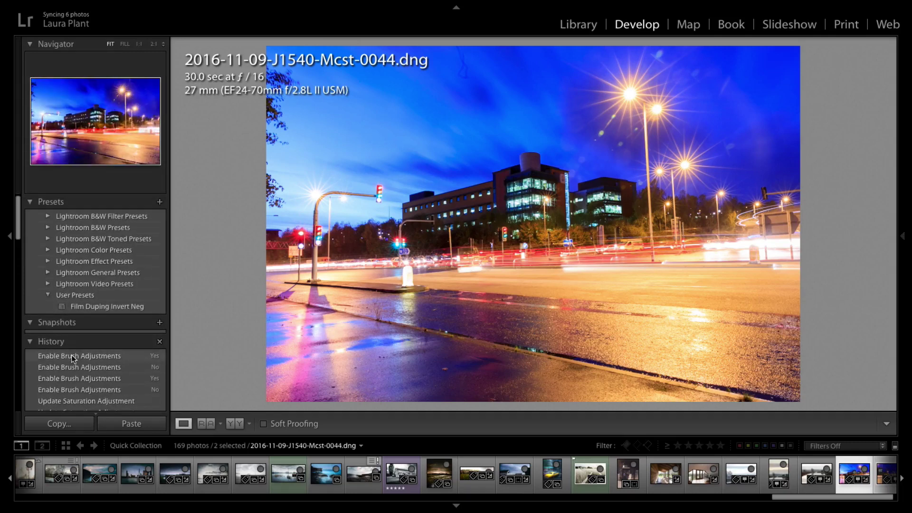
pyautogui.click(71, 356)
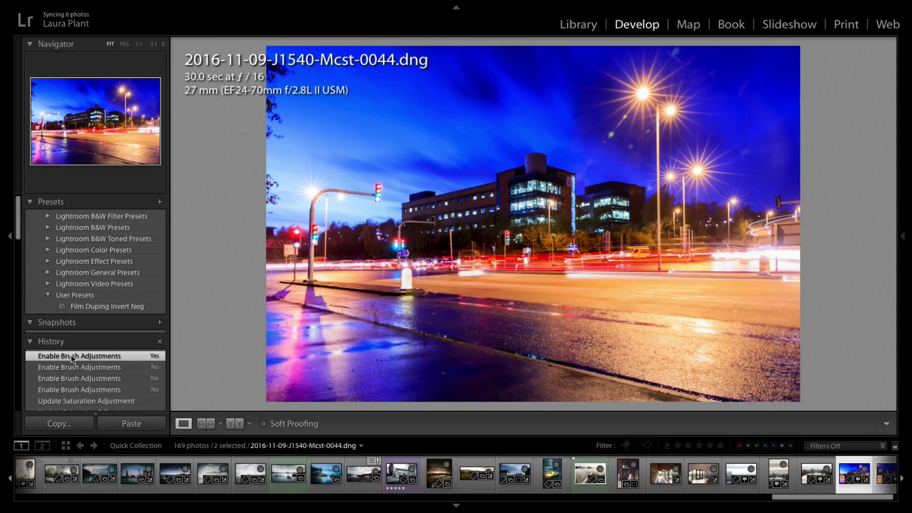